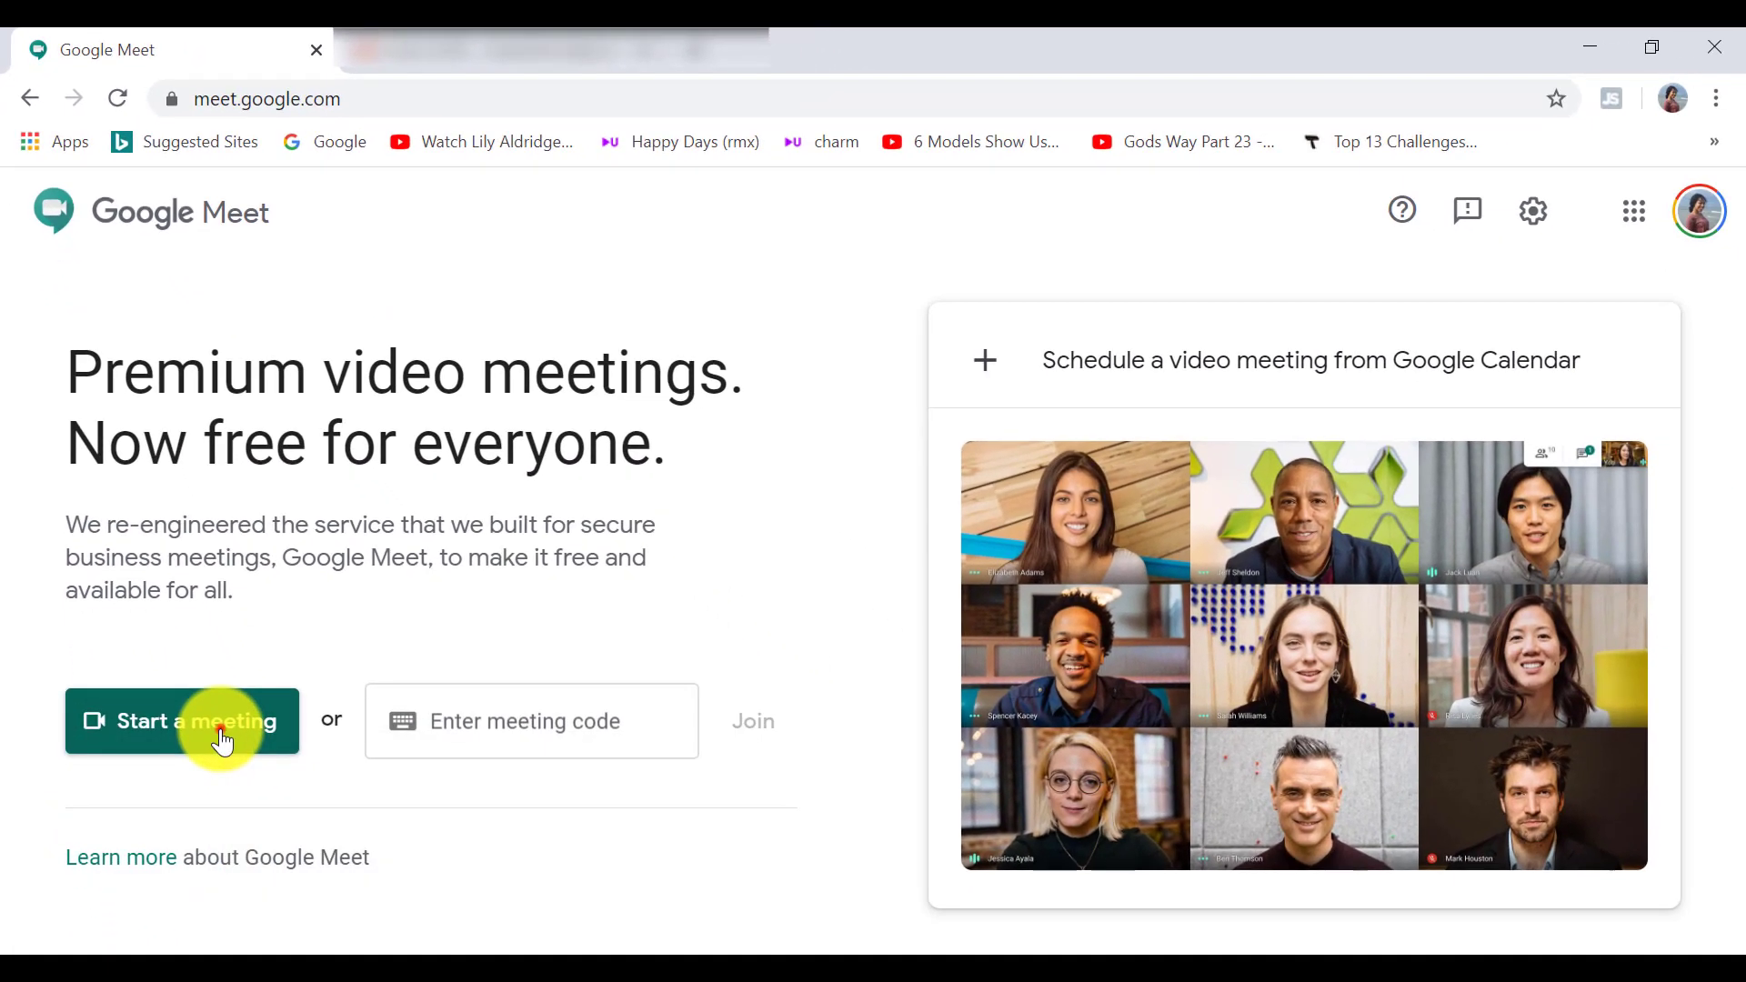
Step: Start an instant meeting with the camera off and only your profile picture showing
left_click(222, 743)
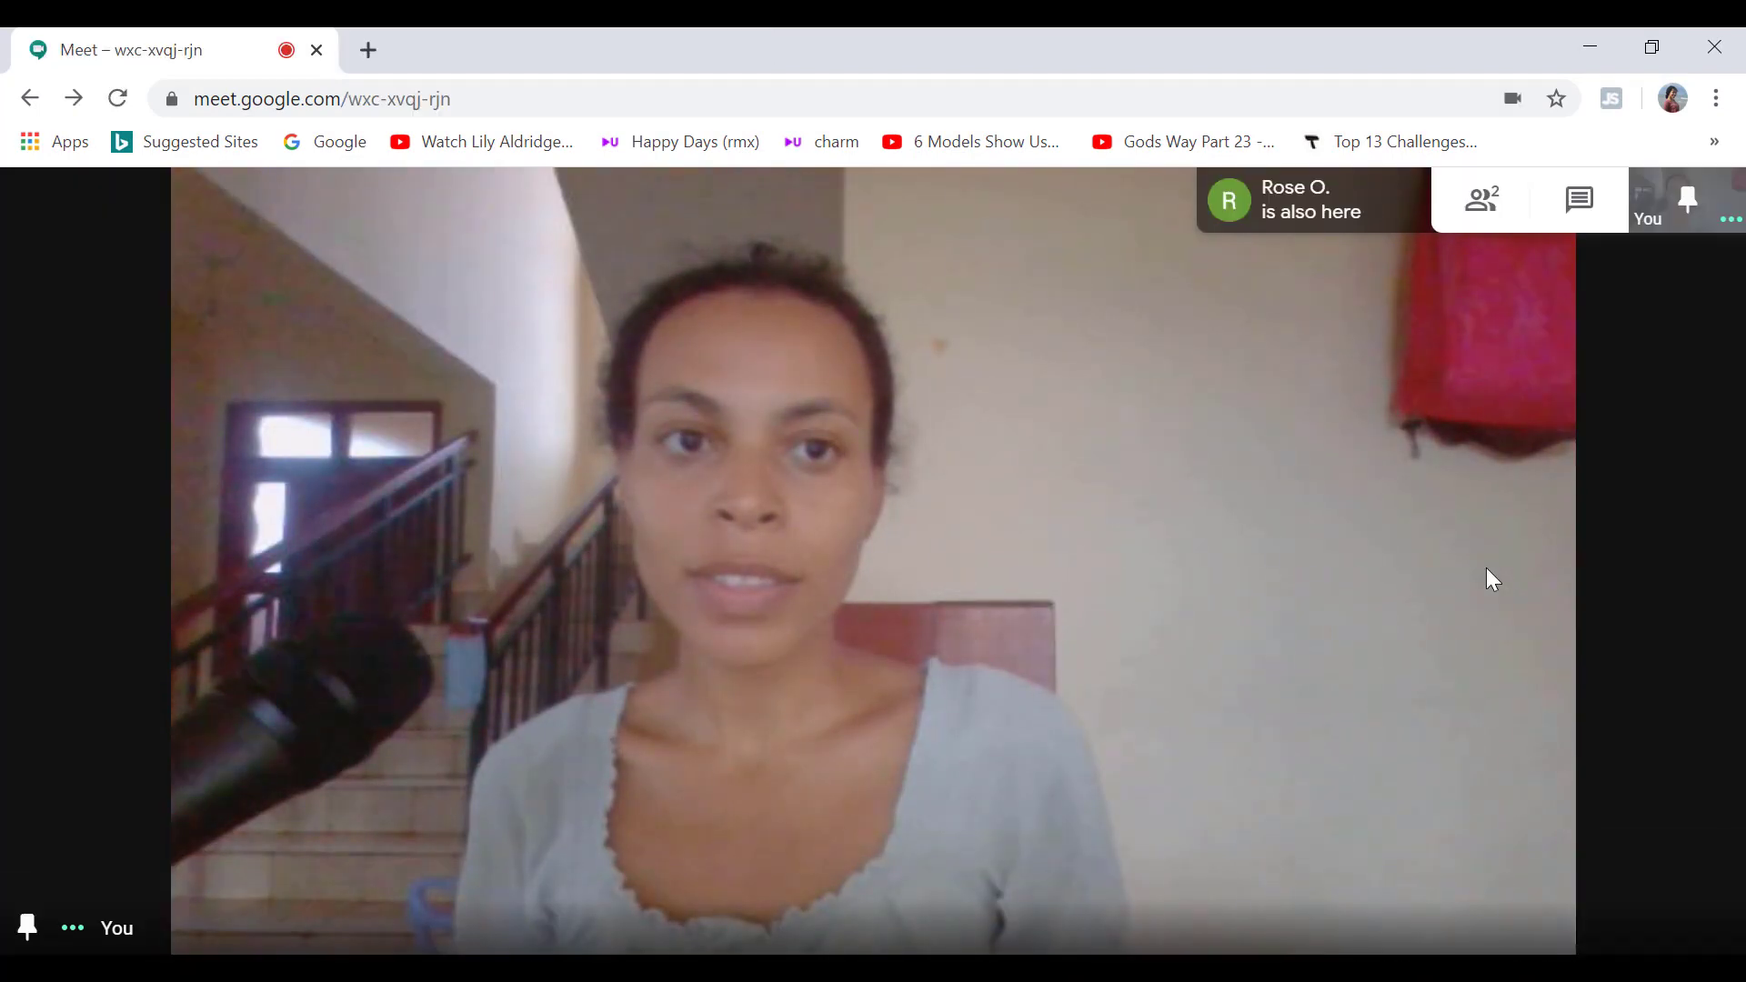
mouse_move(1530, 362)
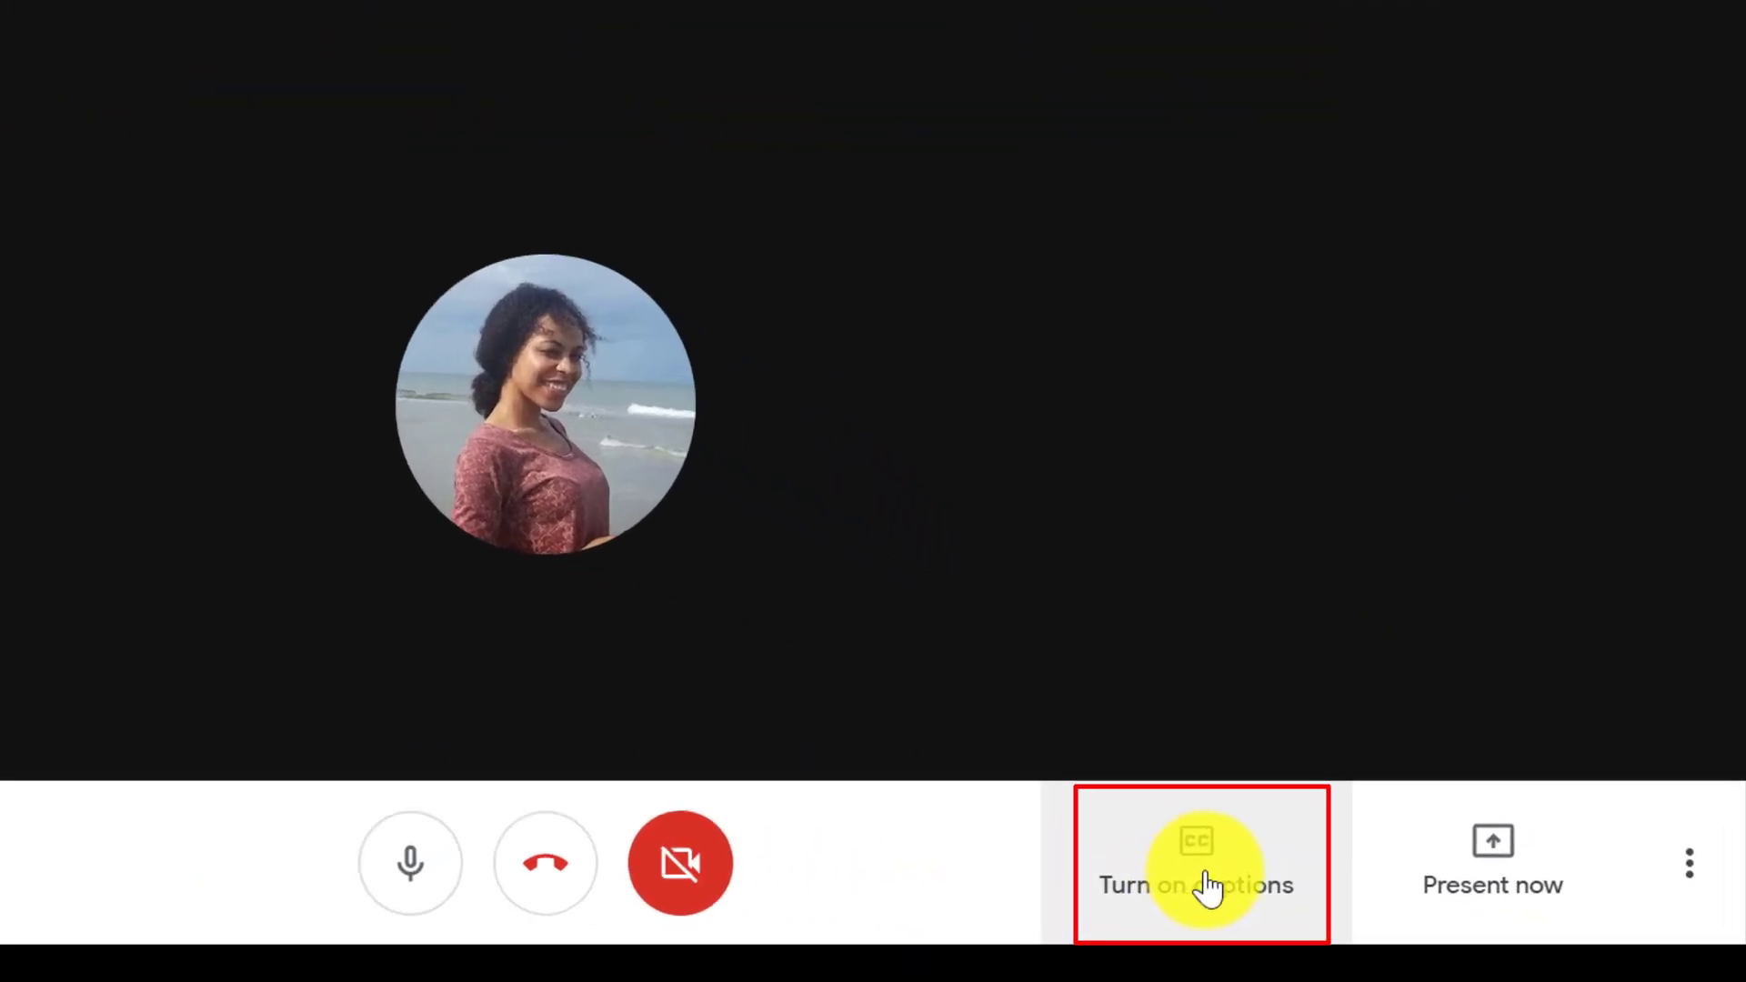
Step: Turn on live captions from the call's bottom control bar
left_click(1163, 877)
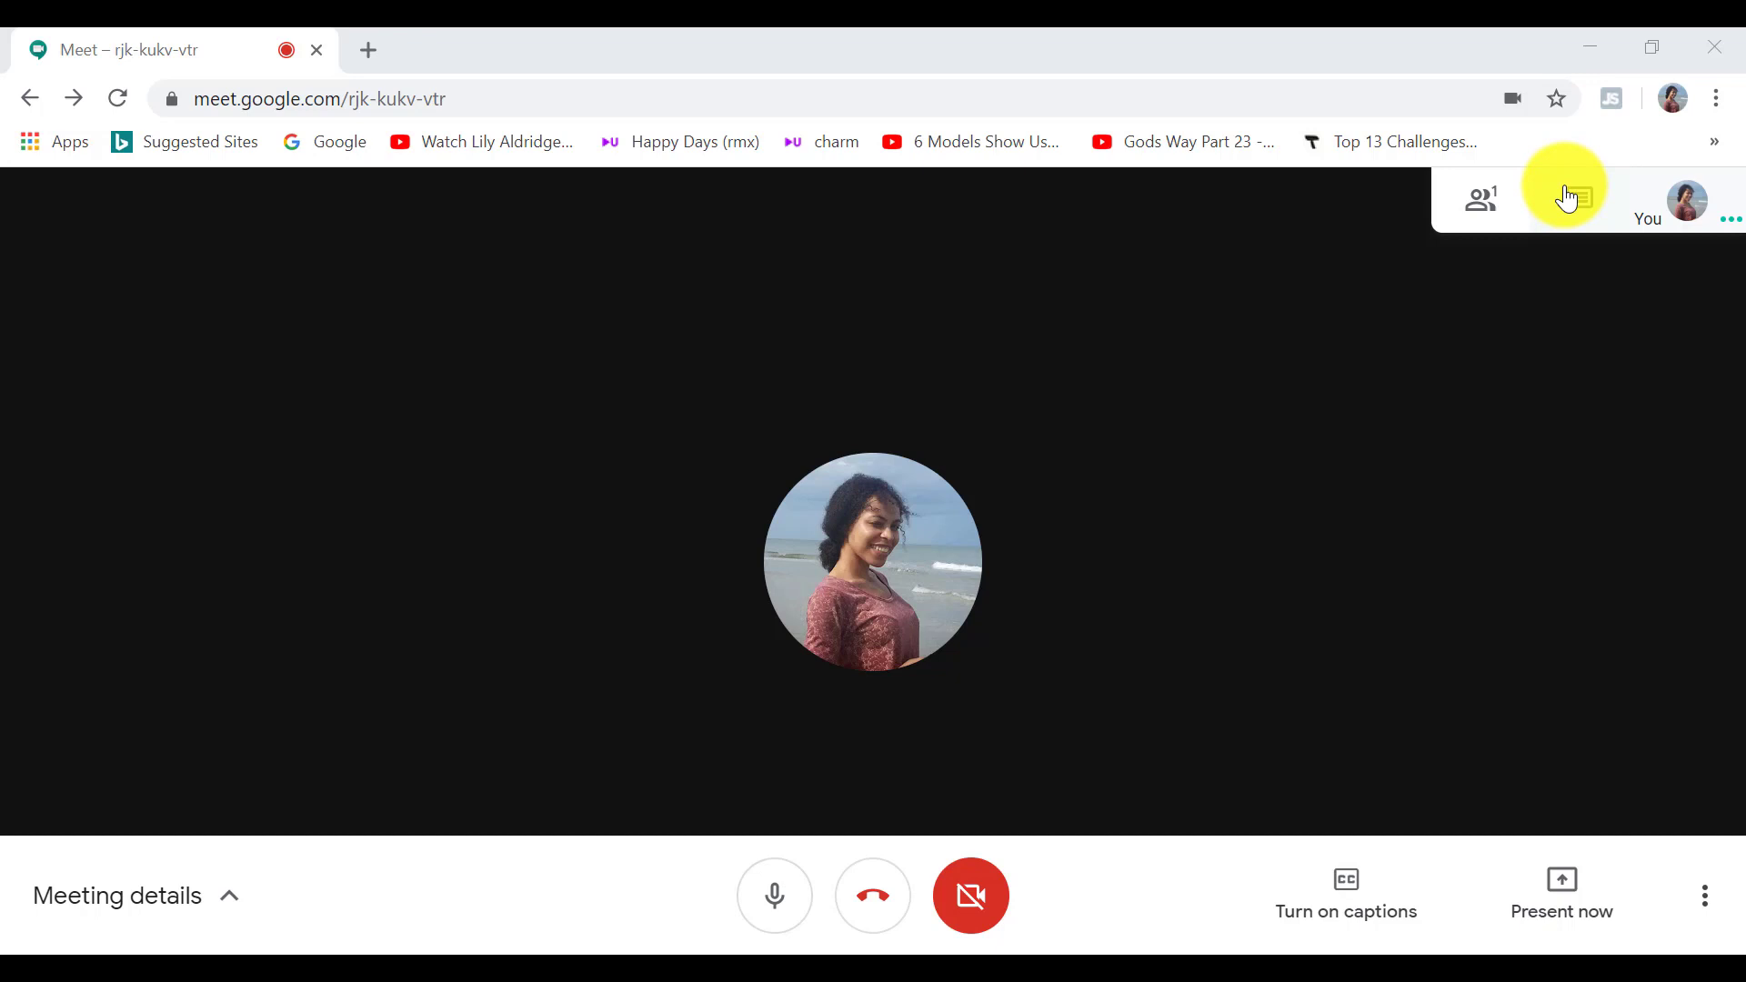
Step: In the meeting chat, send 'Have you been able to view the file I seny you via email?'
left_click(1568, 198)
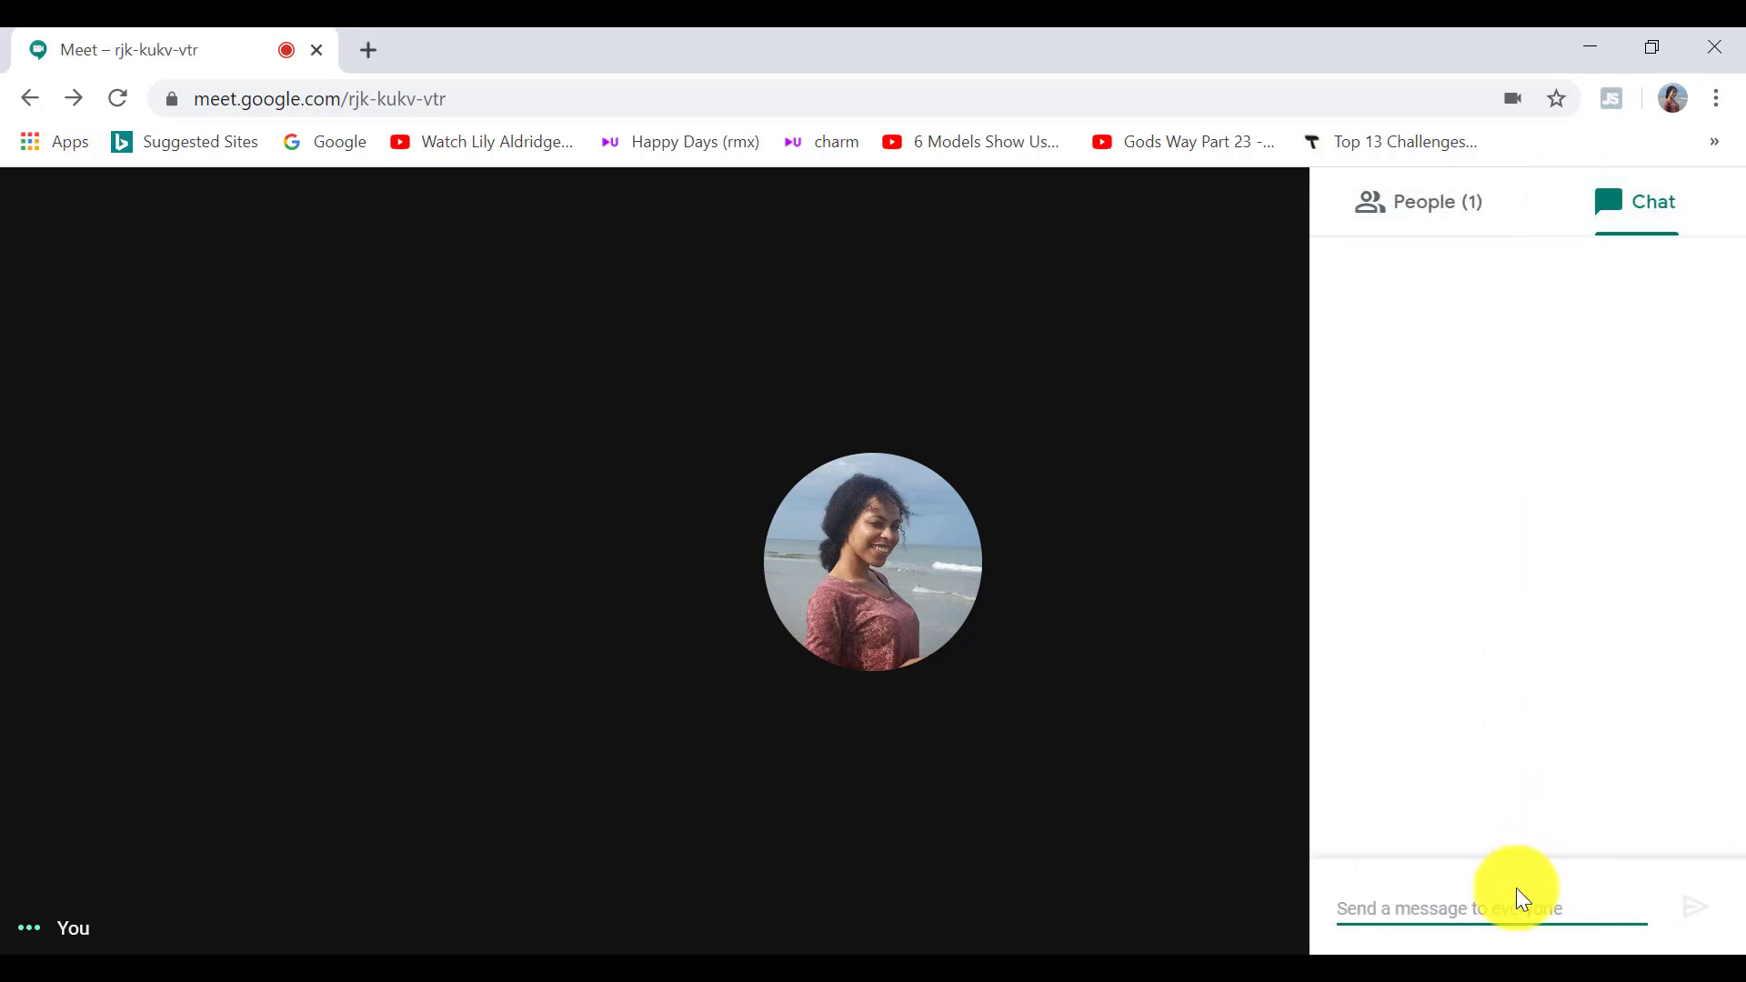
type("Have you been able to view the file")
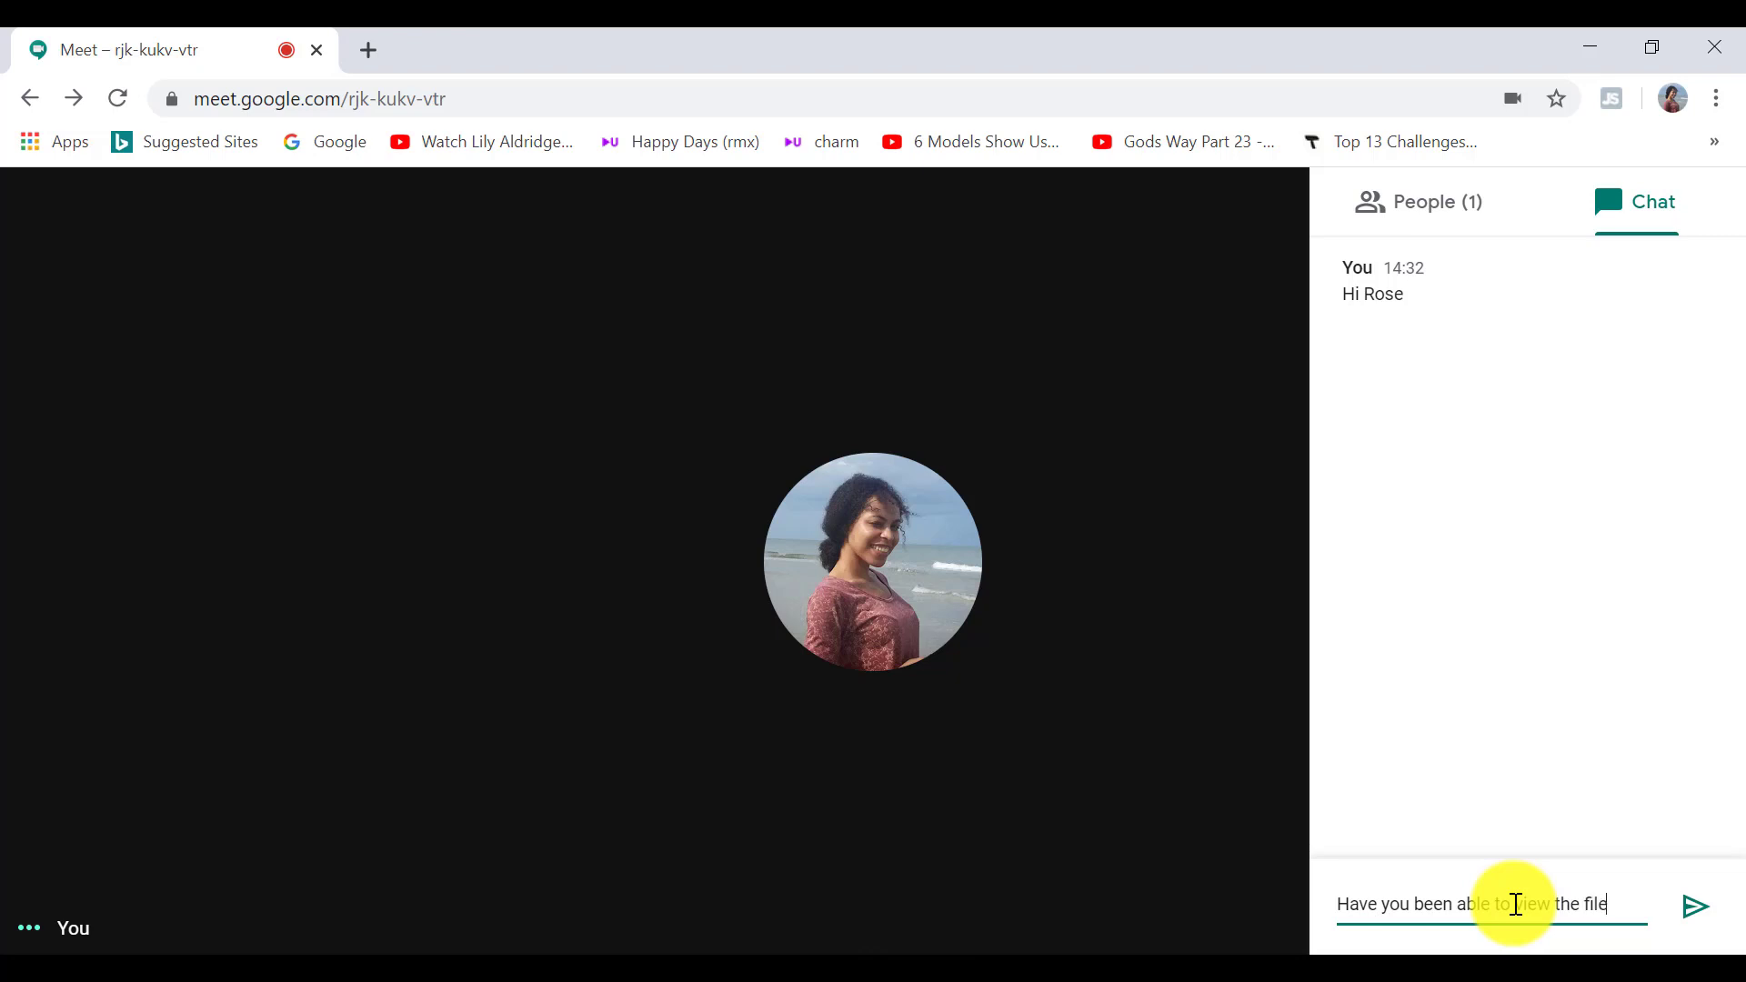
type(" I seny")
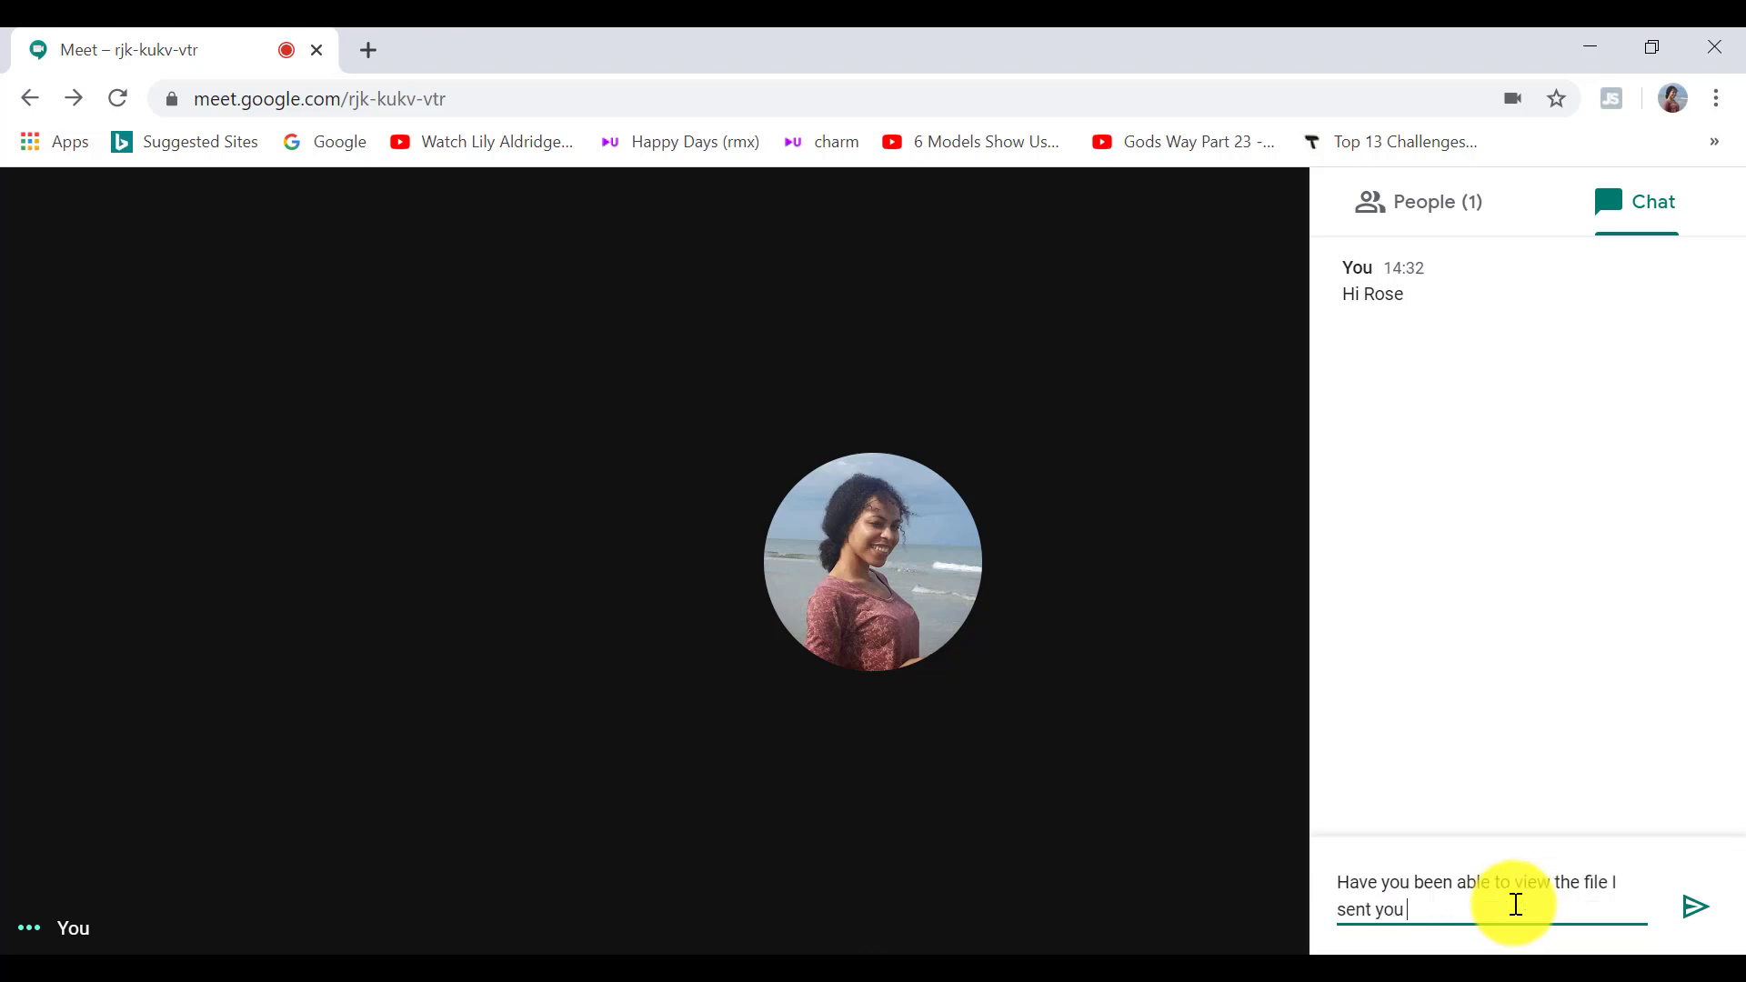
type(" you via email?")
key("Return")
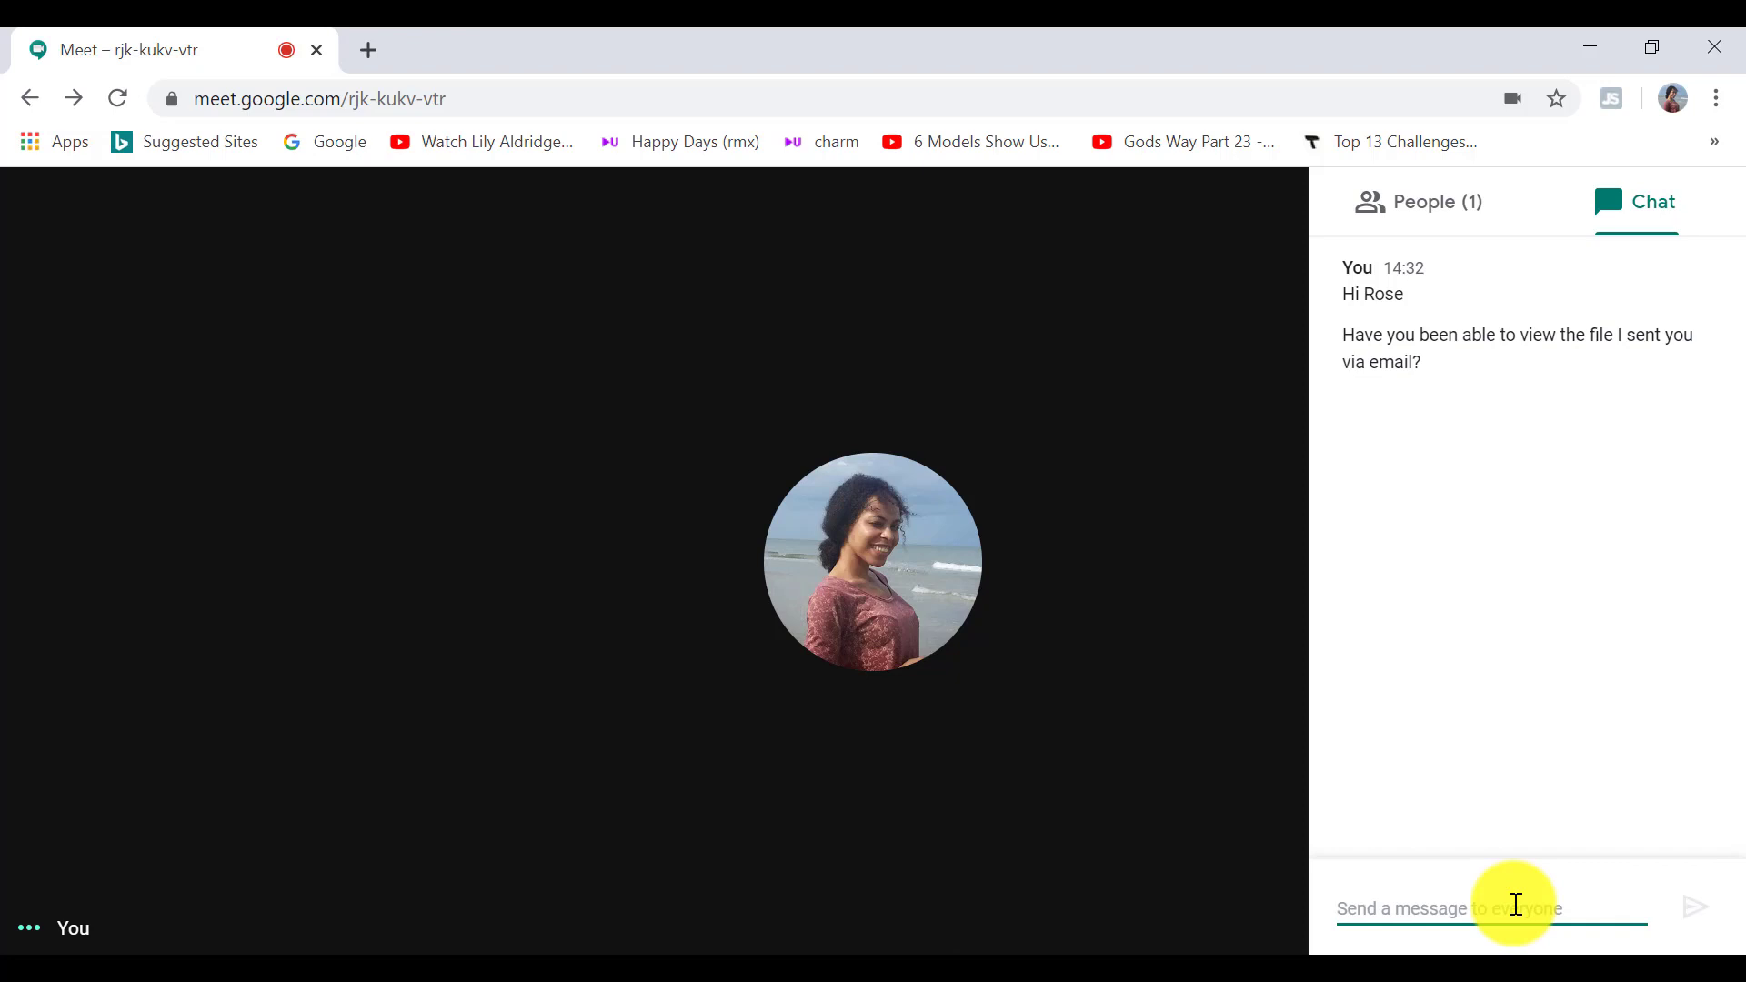
Step: Close and reopen the chat, then send 'hi' to everyone
left_click(1637, 202)
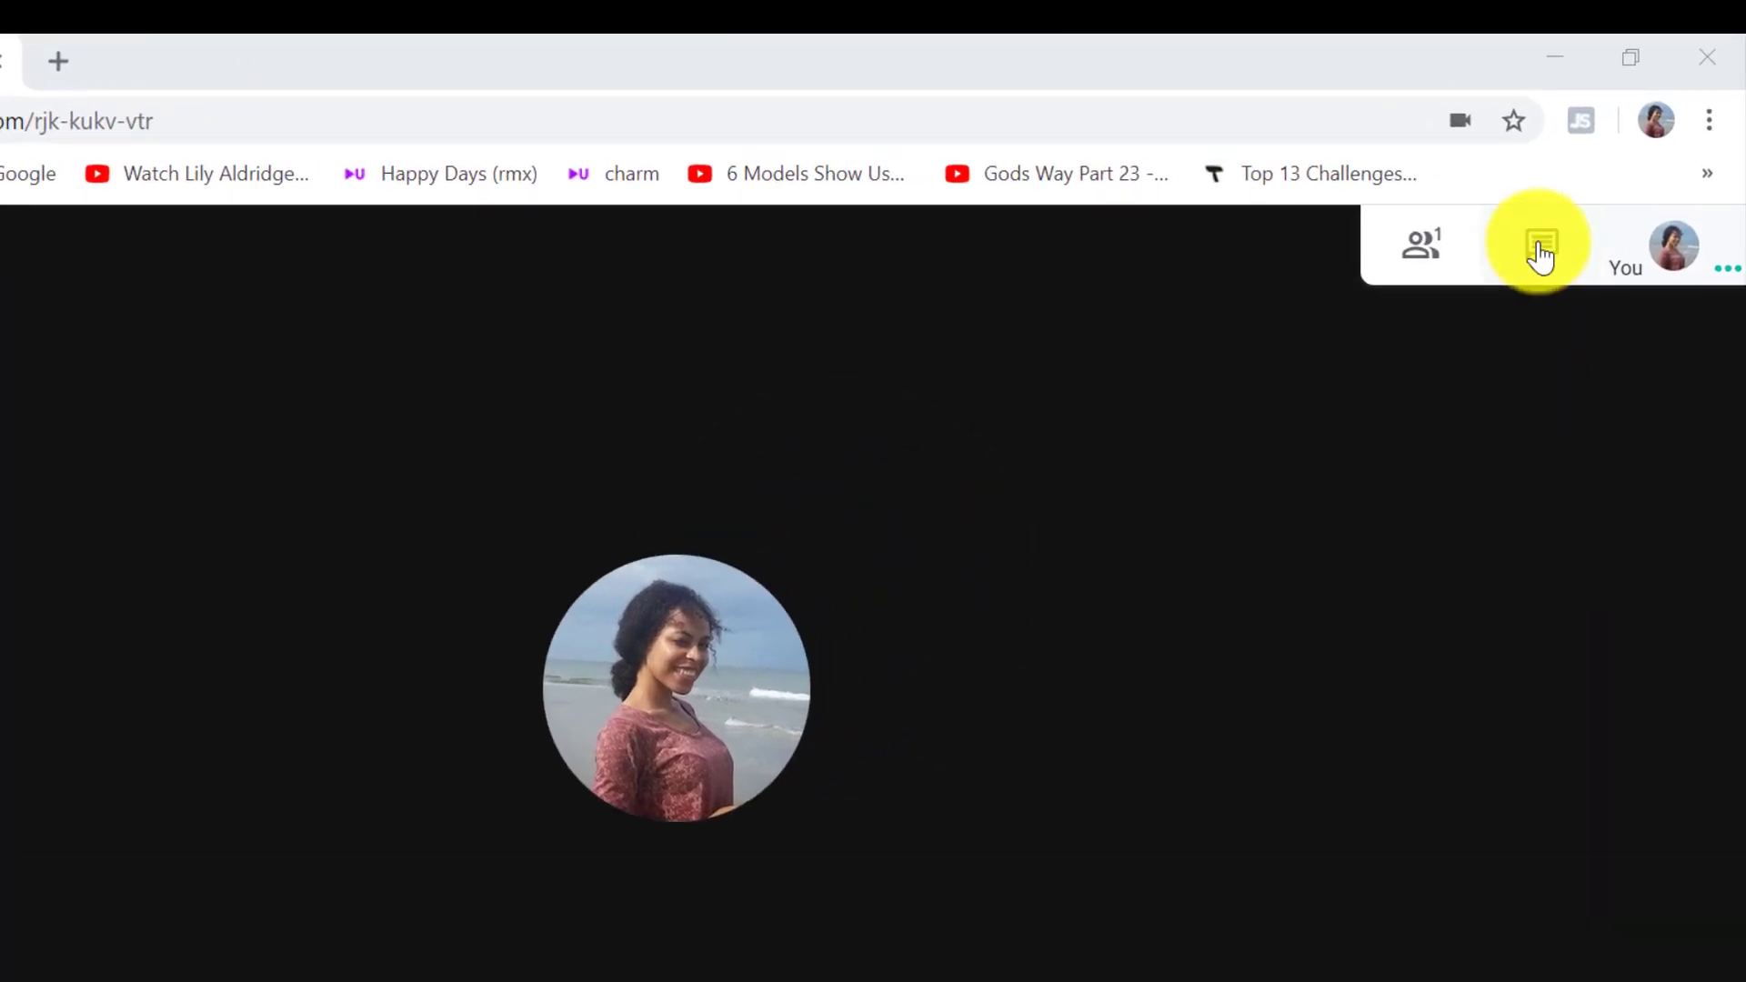
left_click(1539, 253)
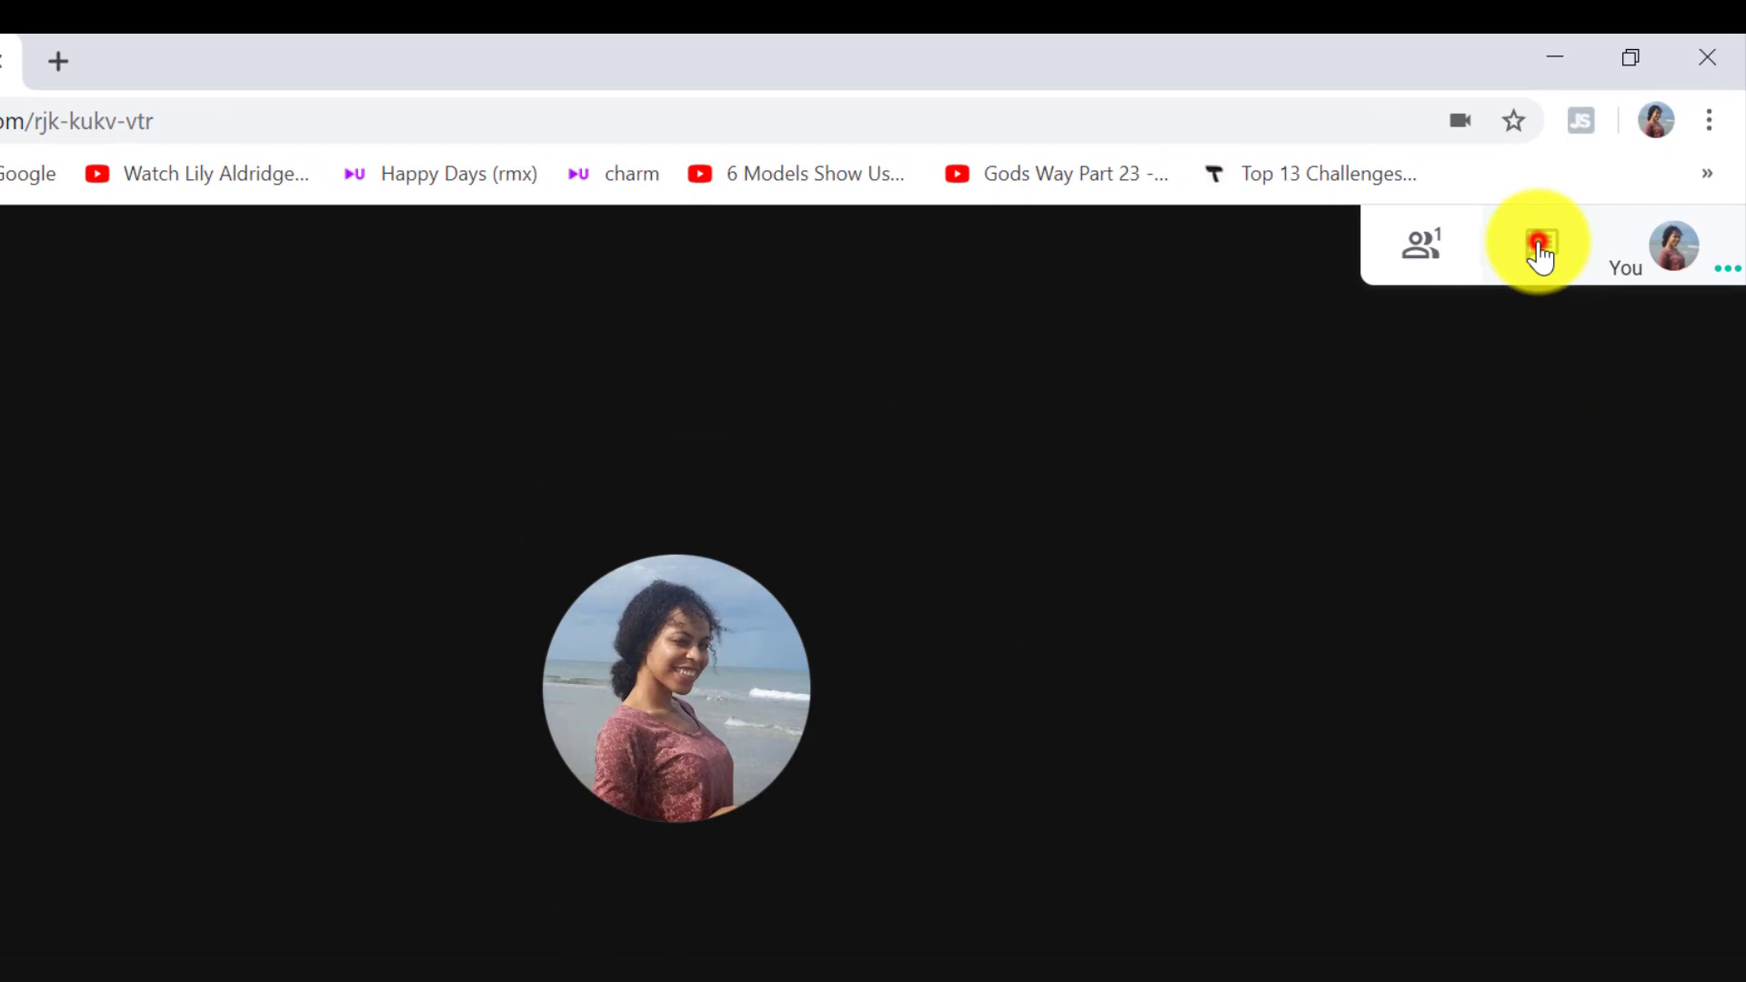
left_click(1524, 914)
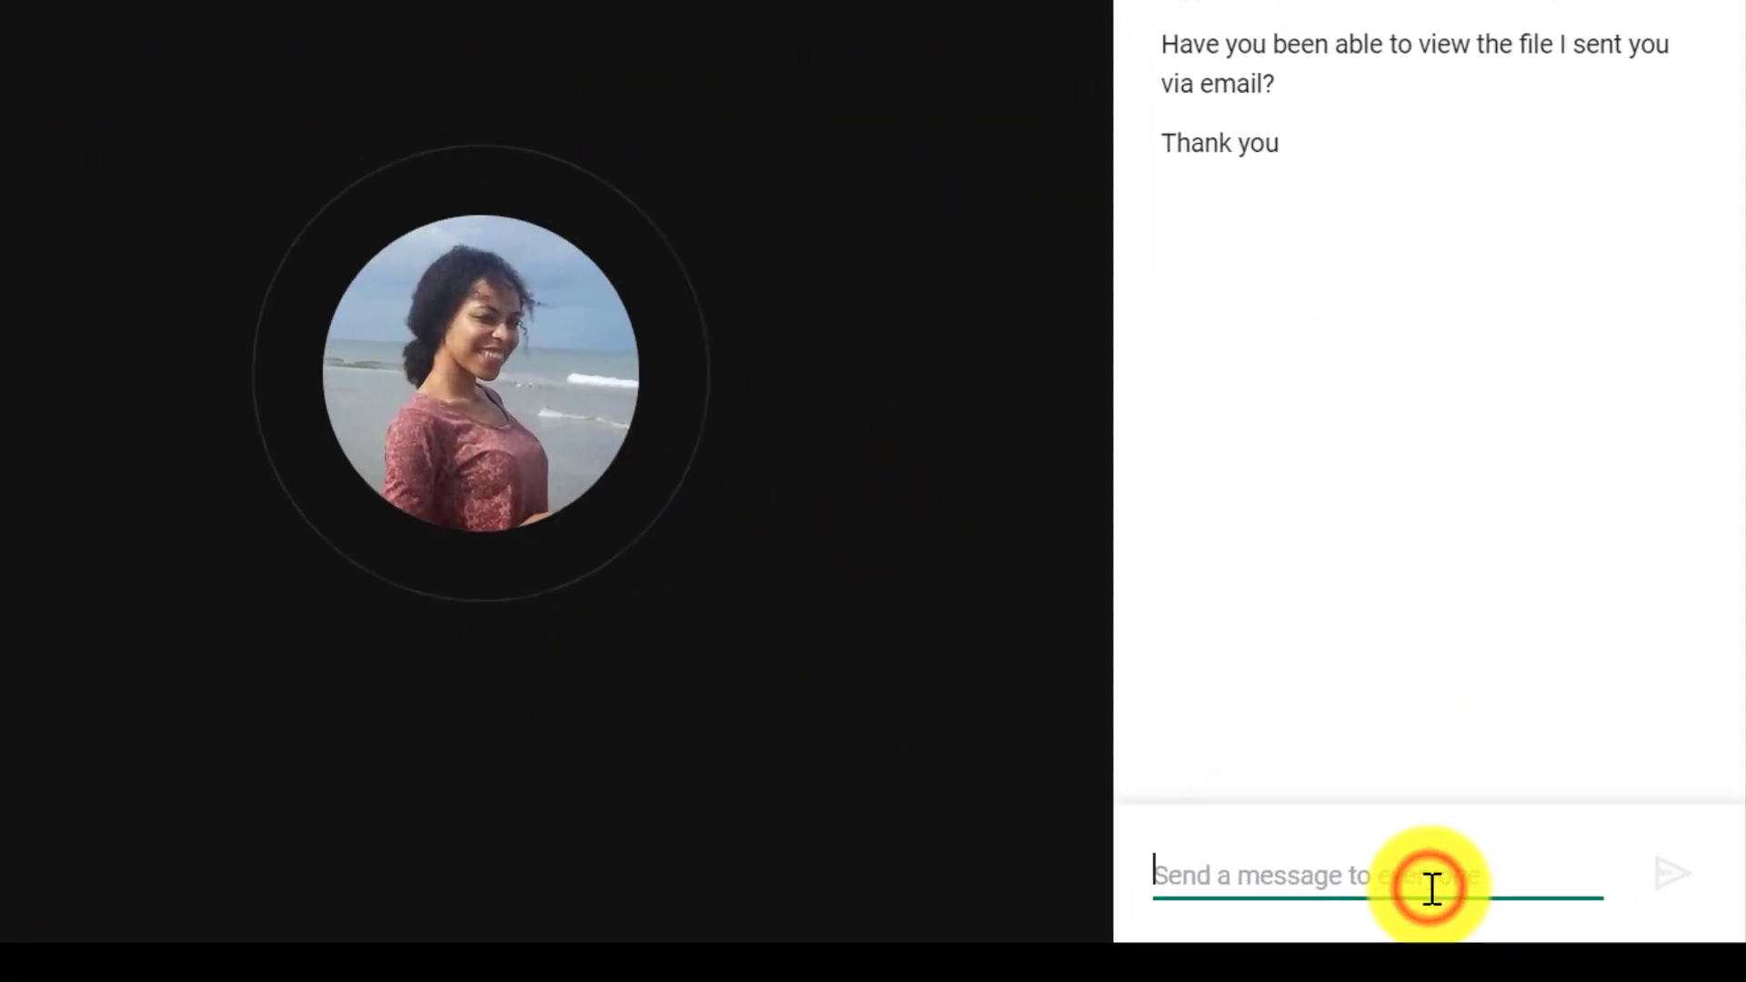
type("hi")
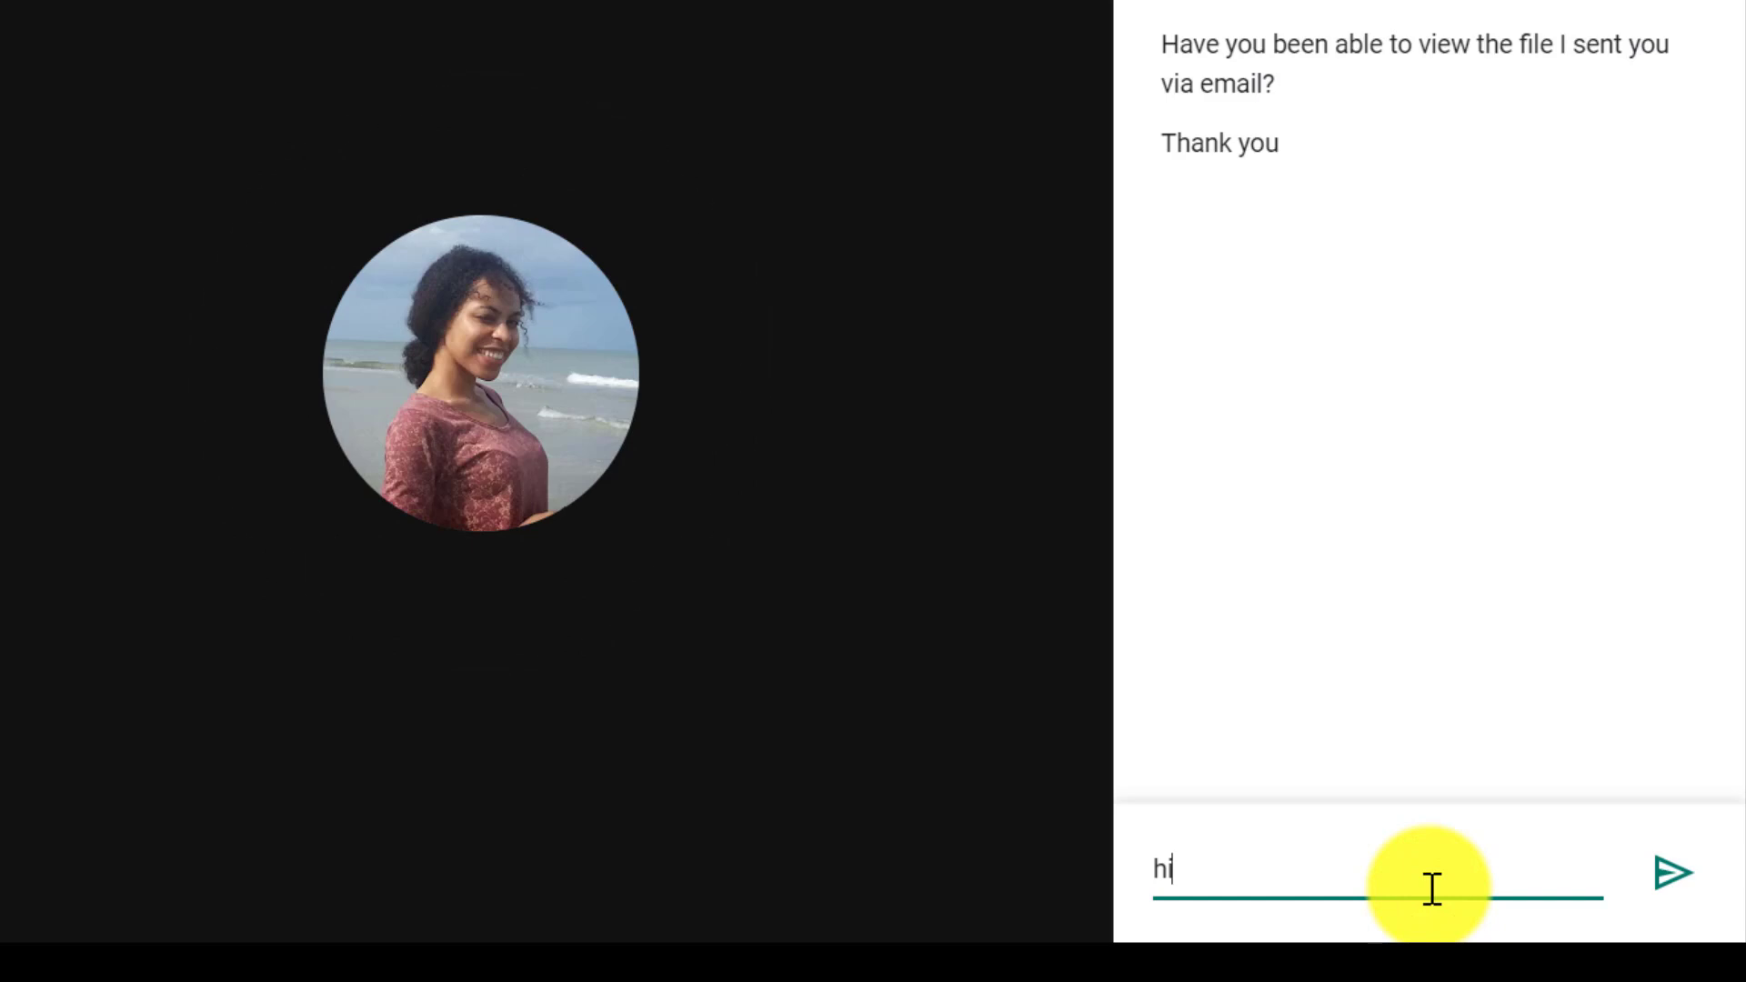
key("Return")
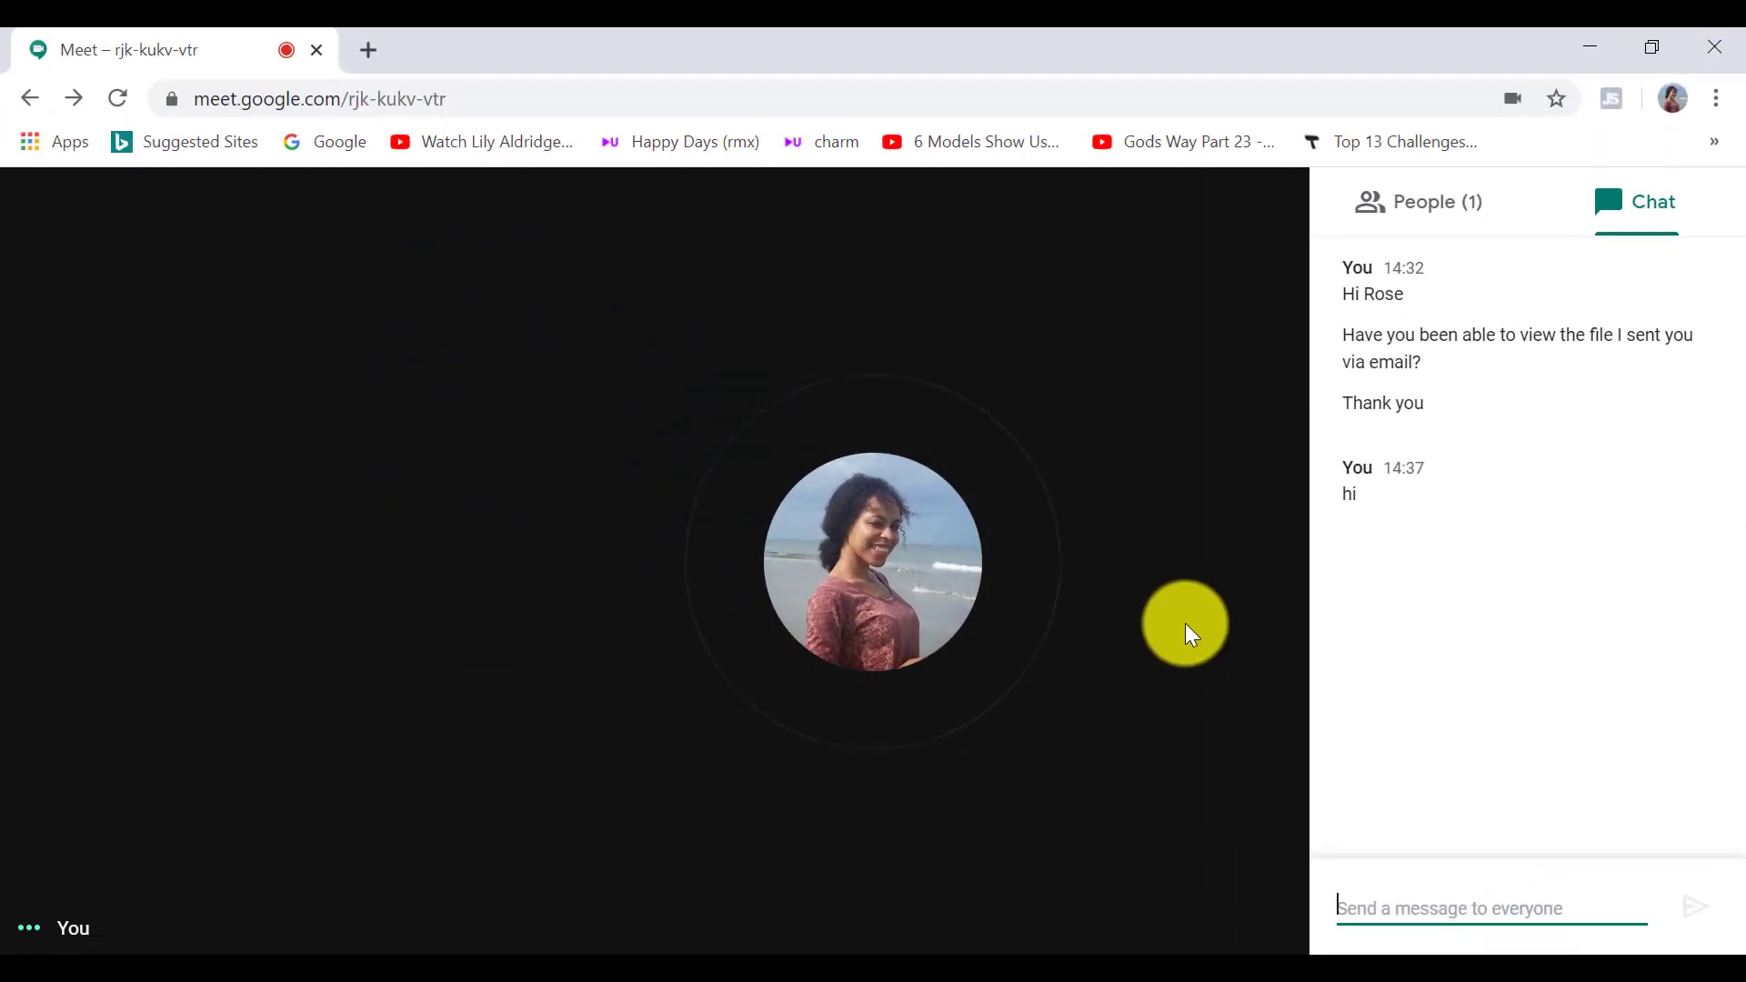
Step: Close the chat, present the Naturalvita Tutorials YouTube window, then stop sharing
left_click(1185, 624)
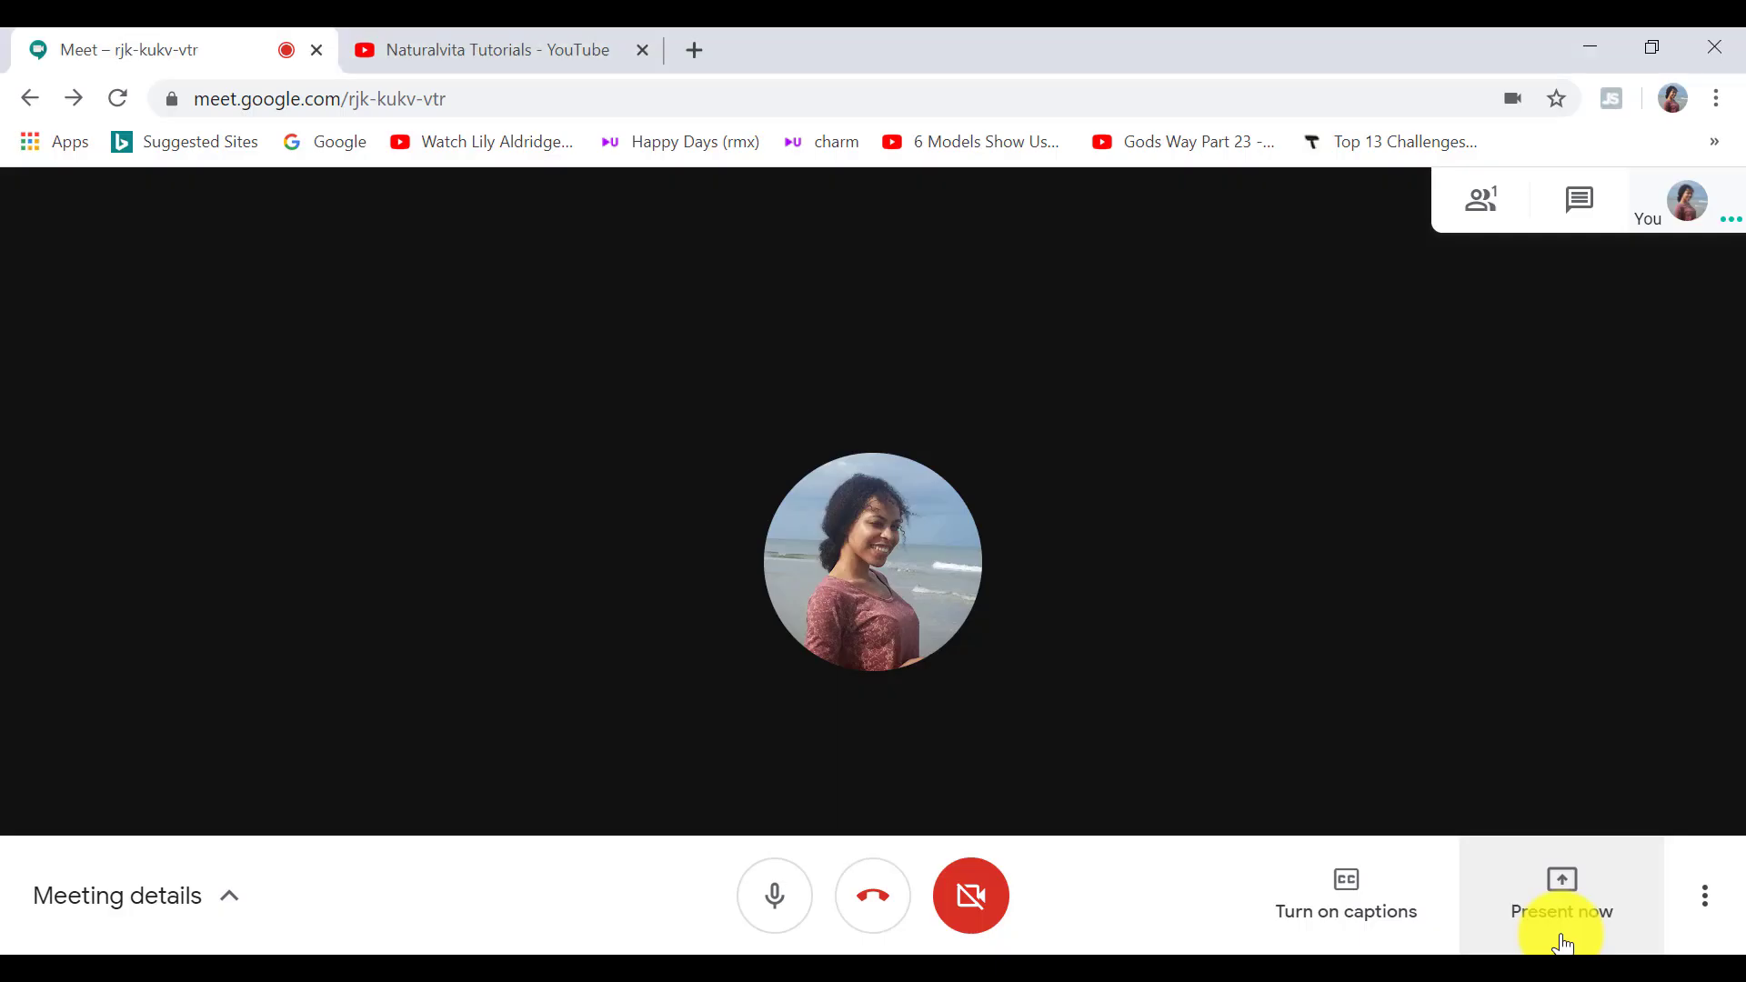
left_click(1562, 942)
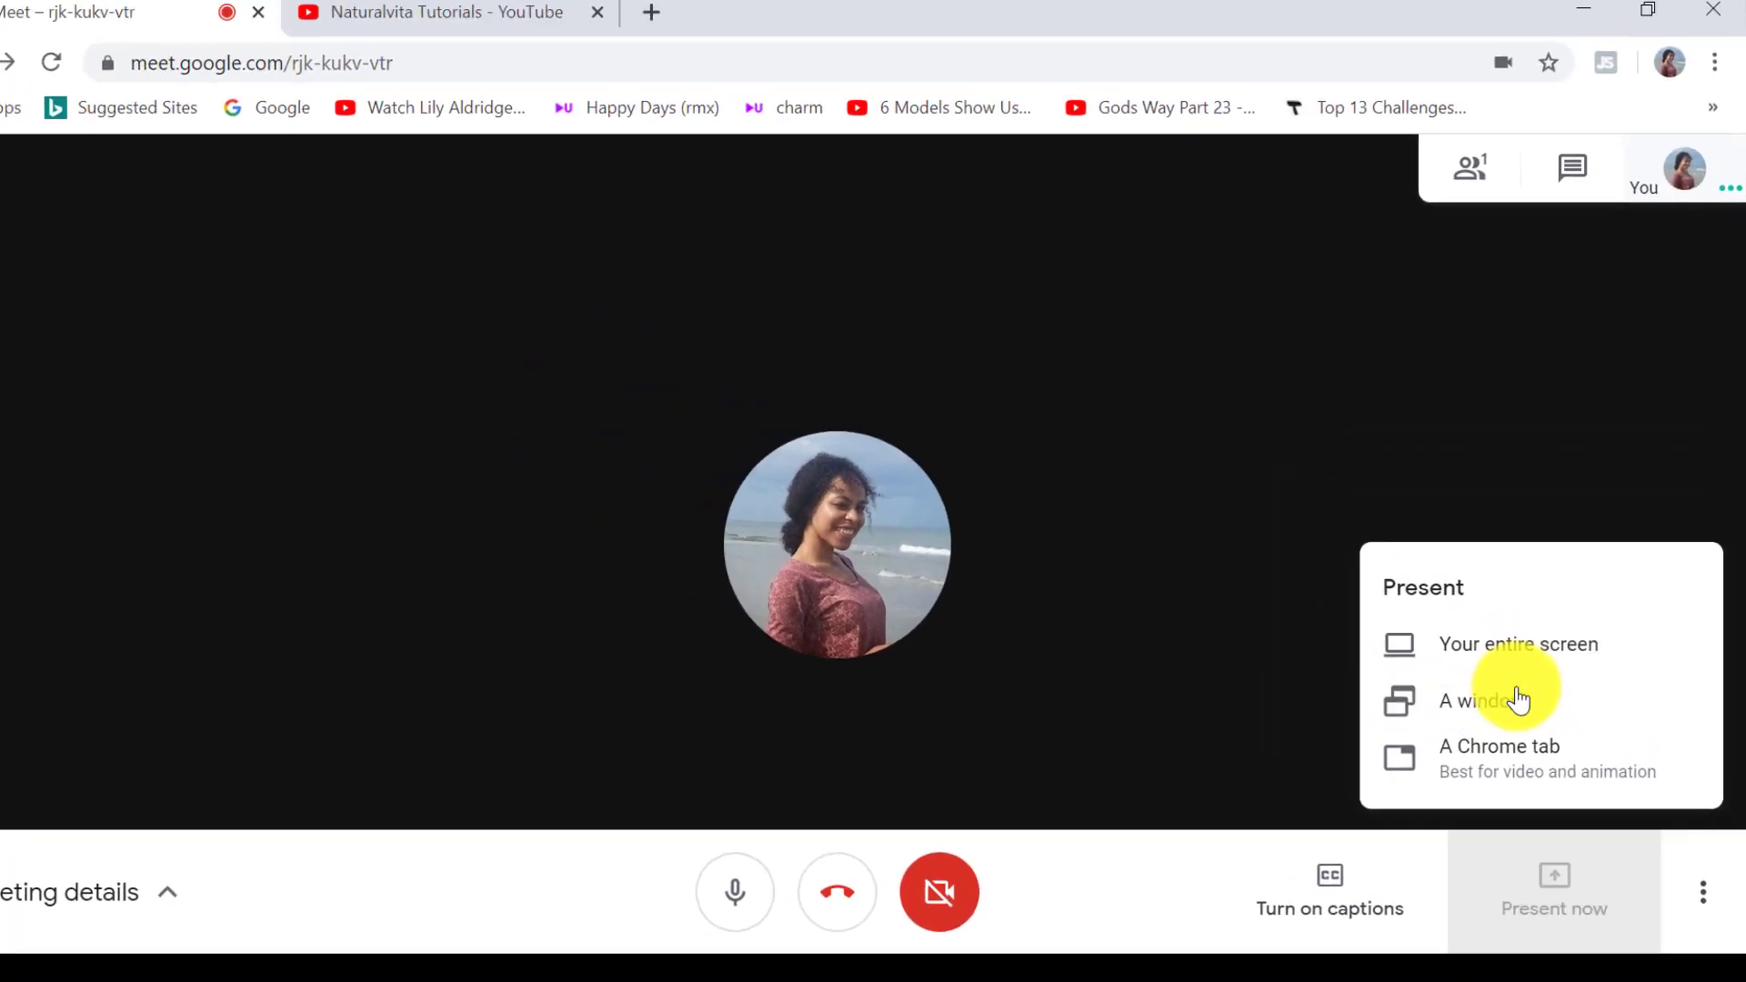
left_click(1519, 700)
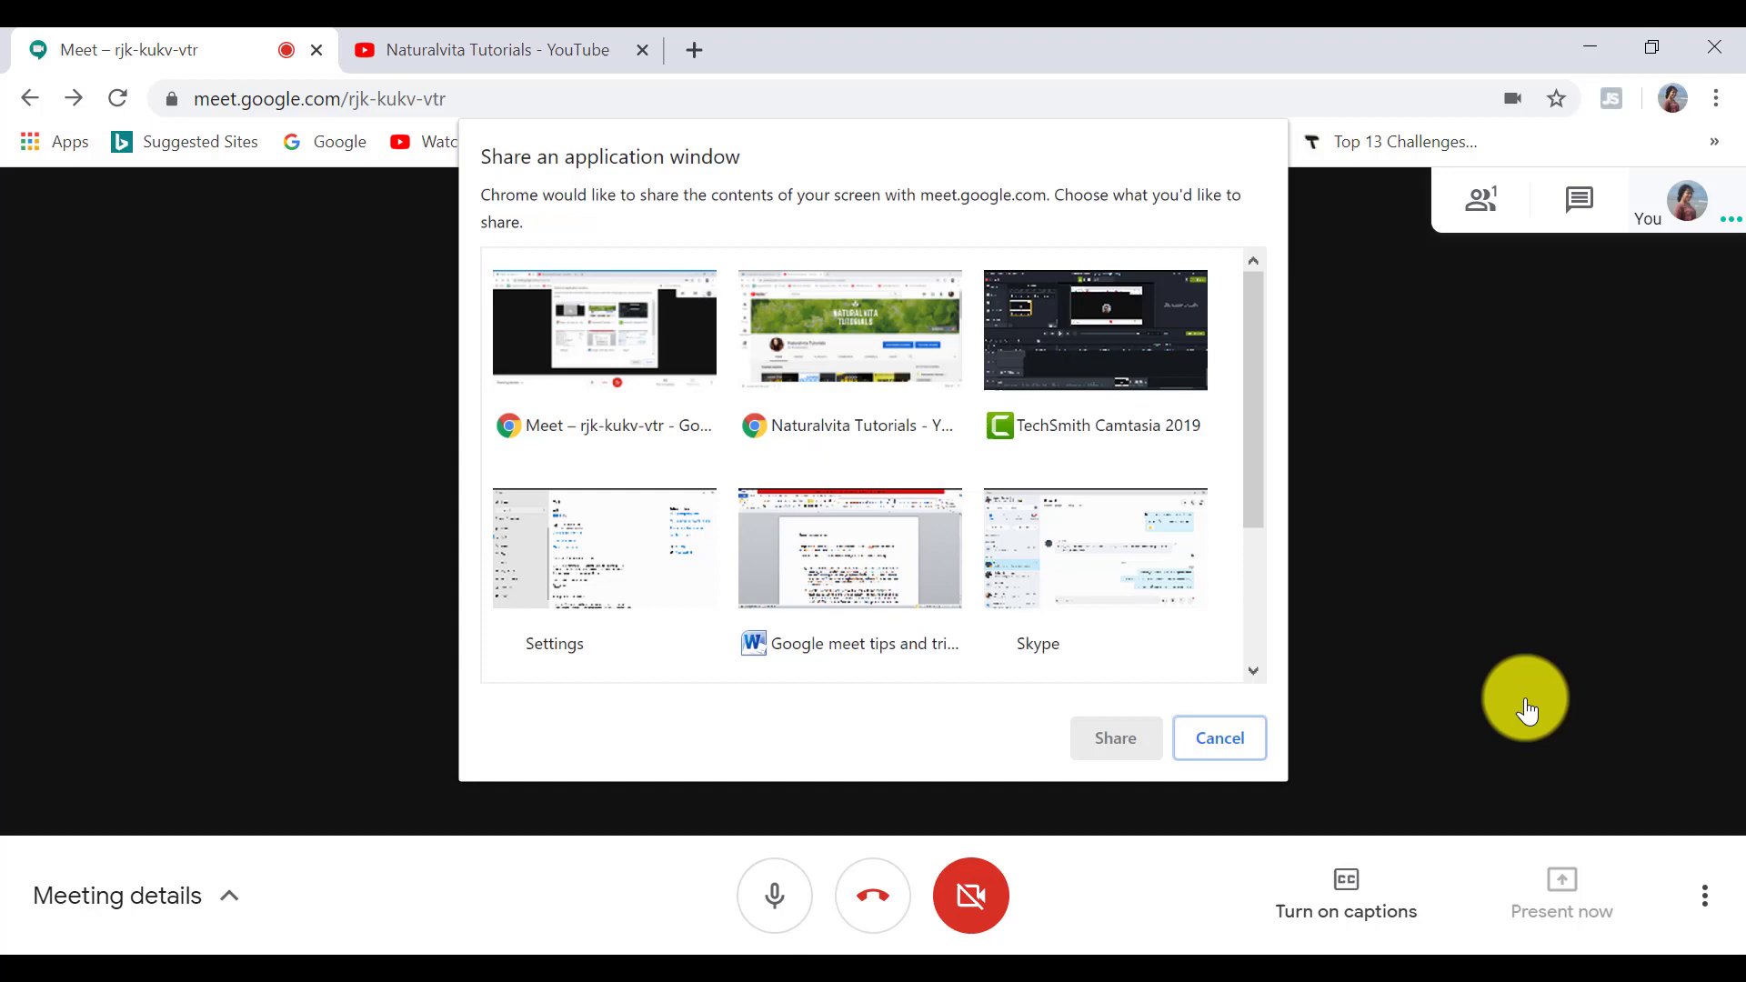
left_click(904, 364)
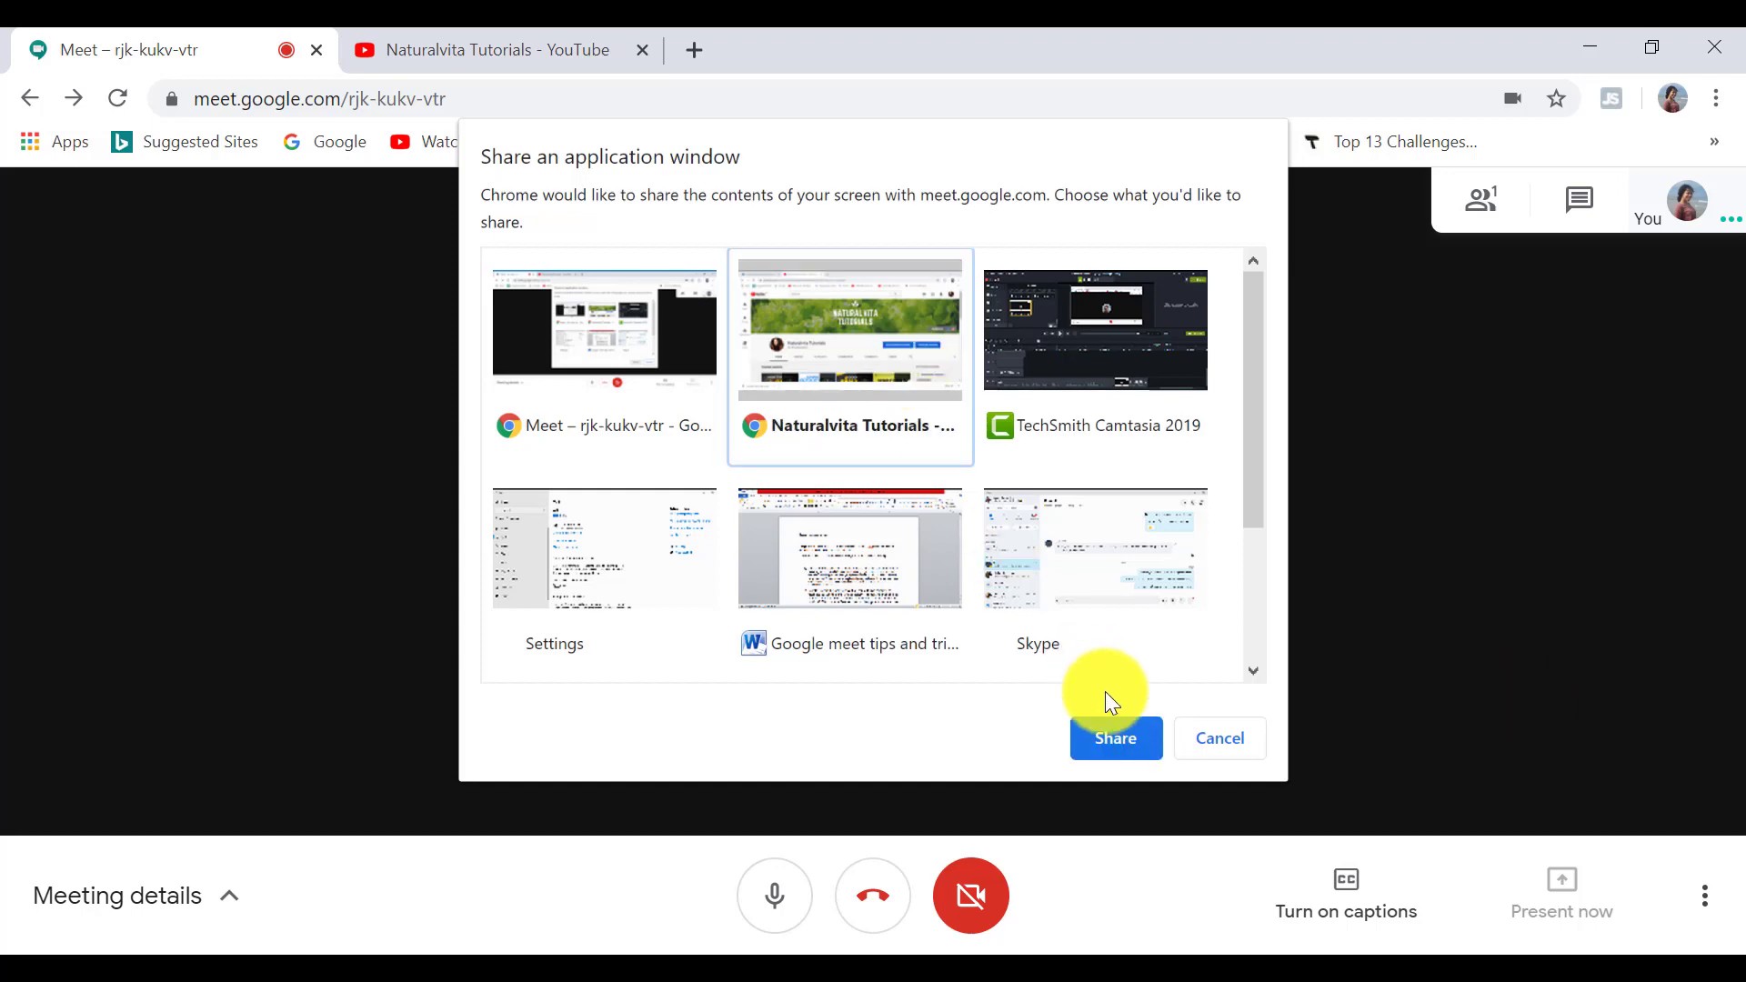
left_click(1115, 737)
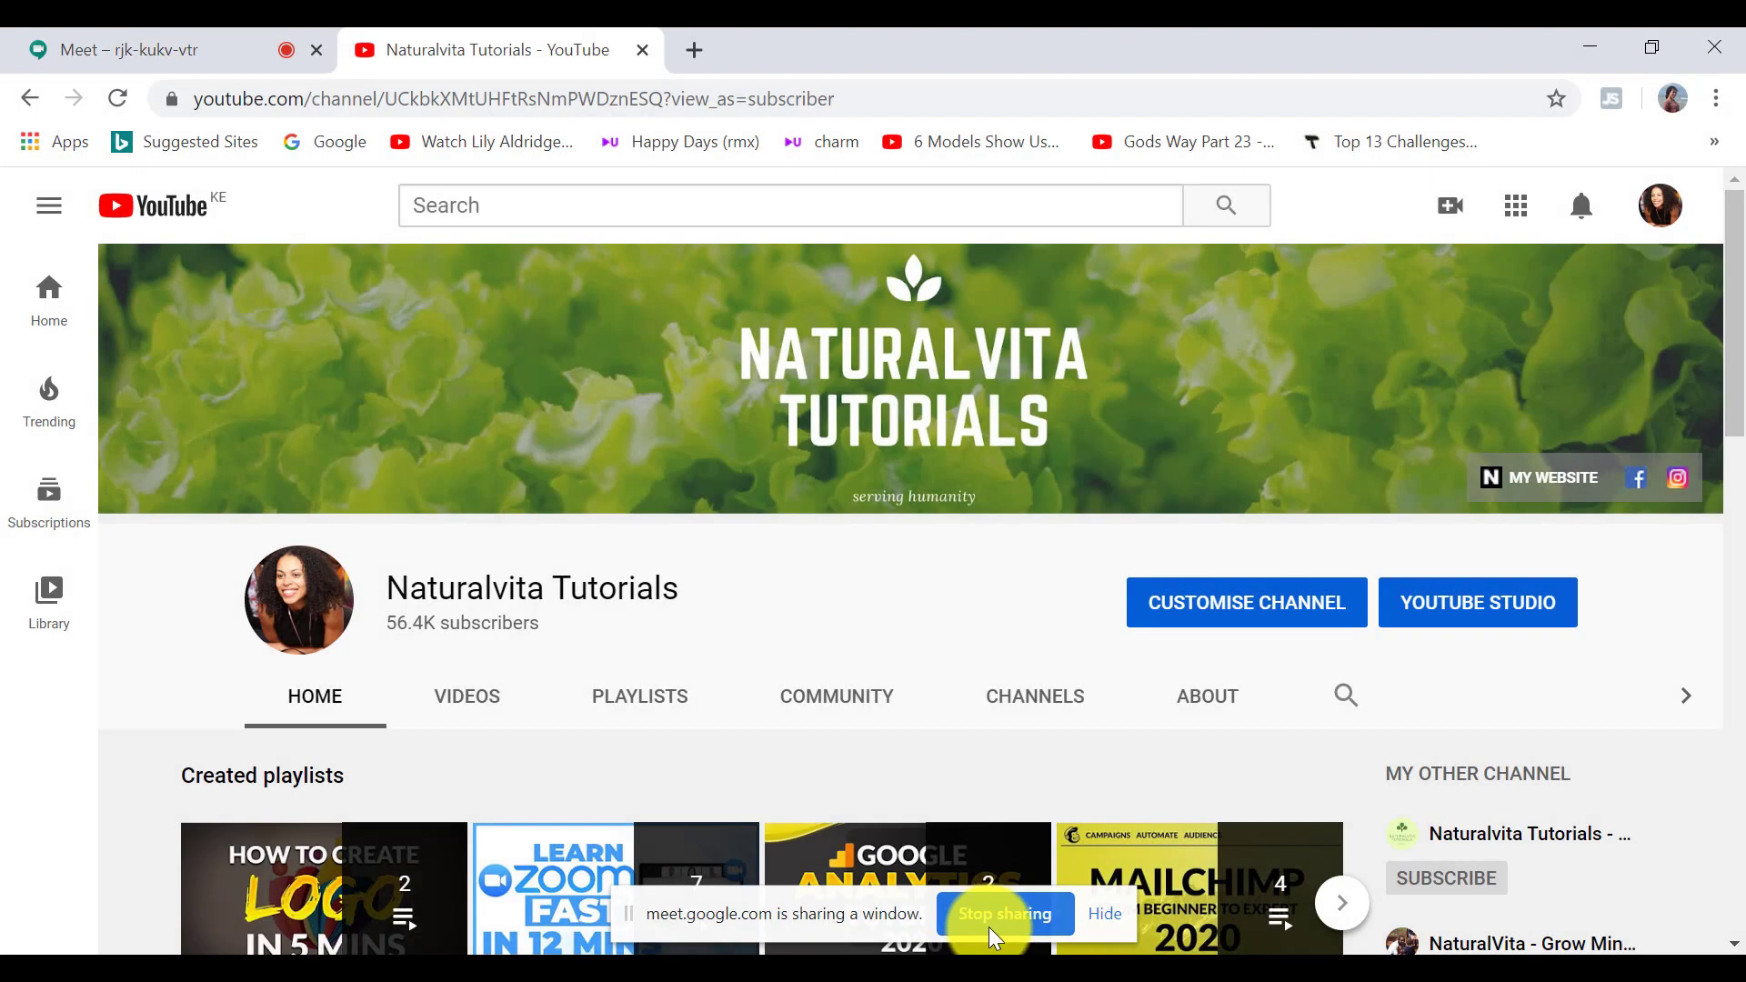
left_click(989, 928)
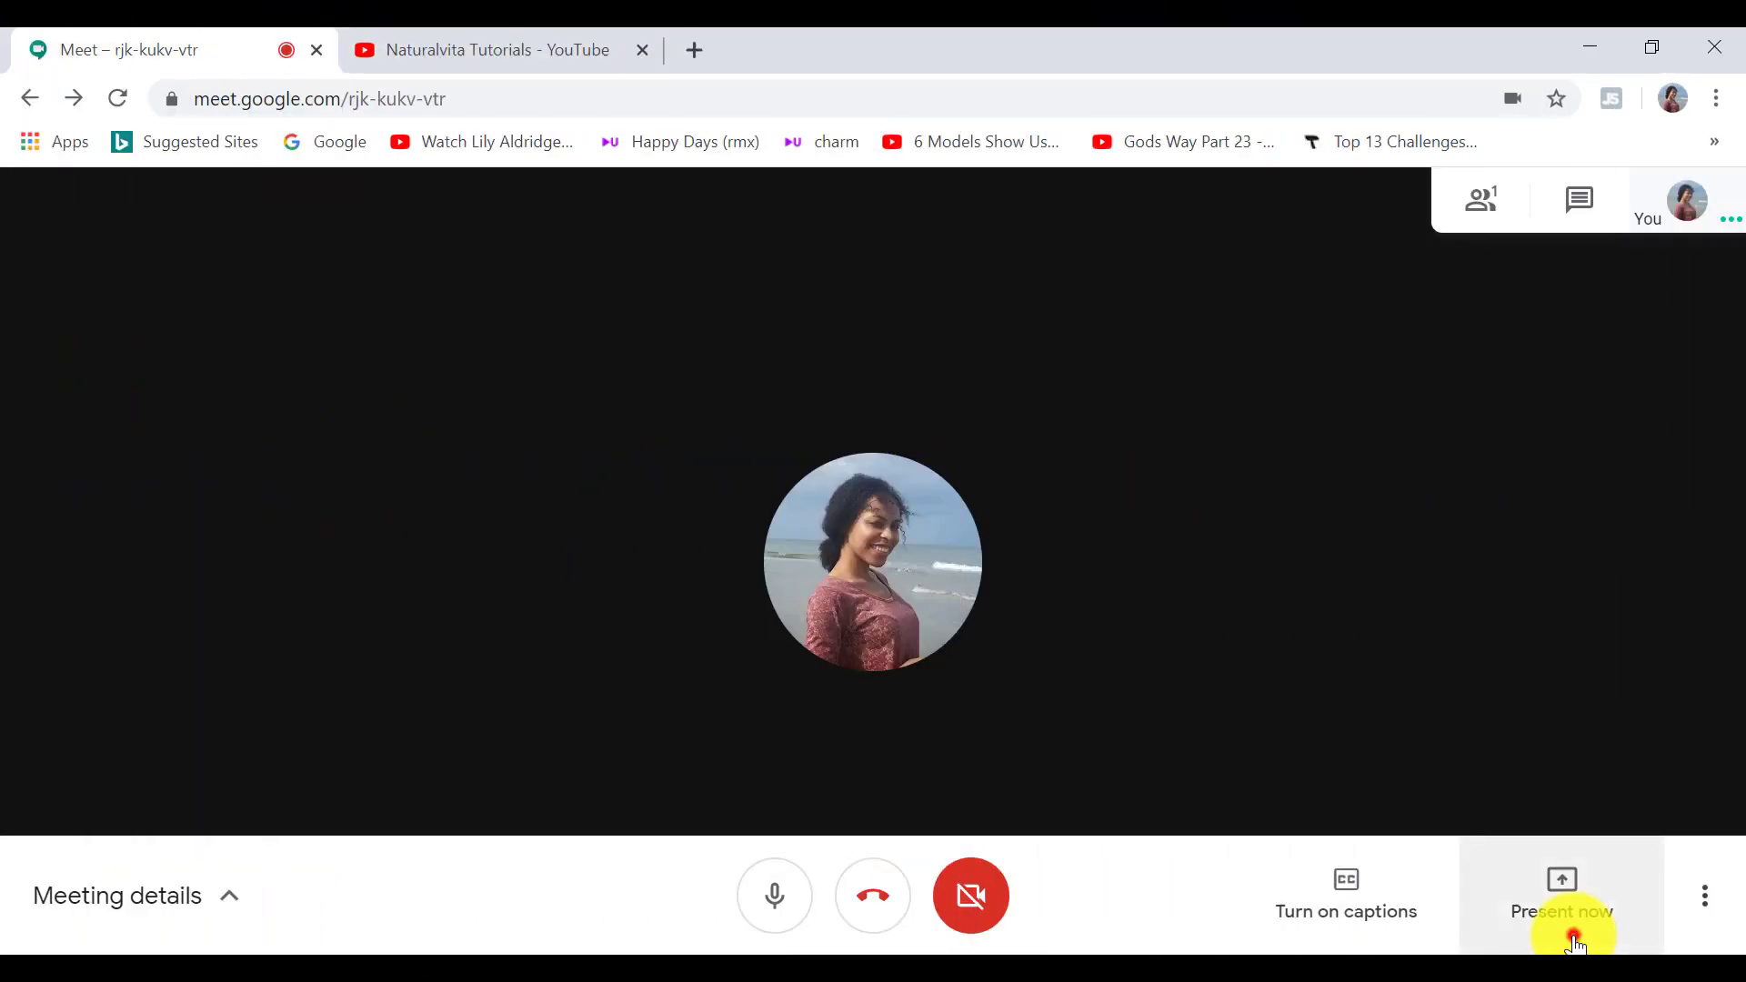
left_click(1576, 944)
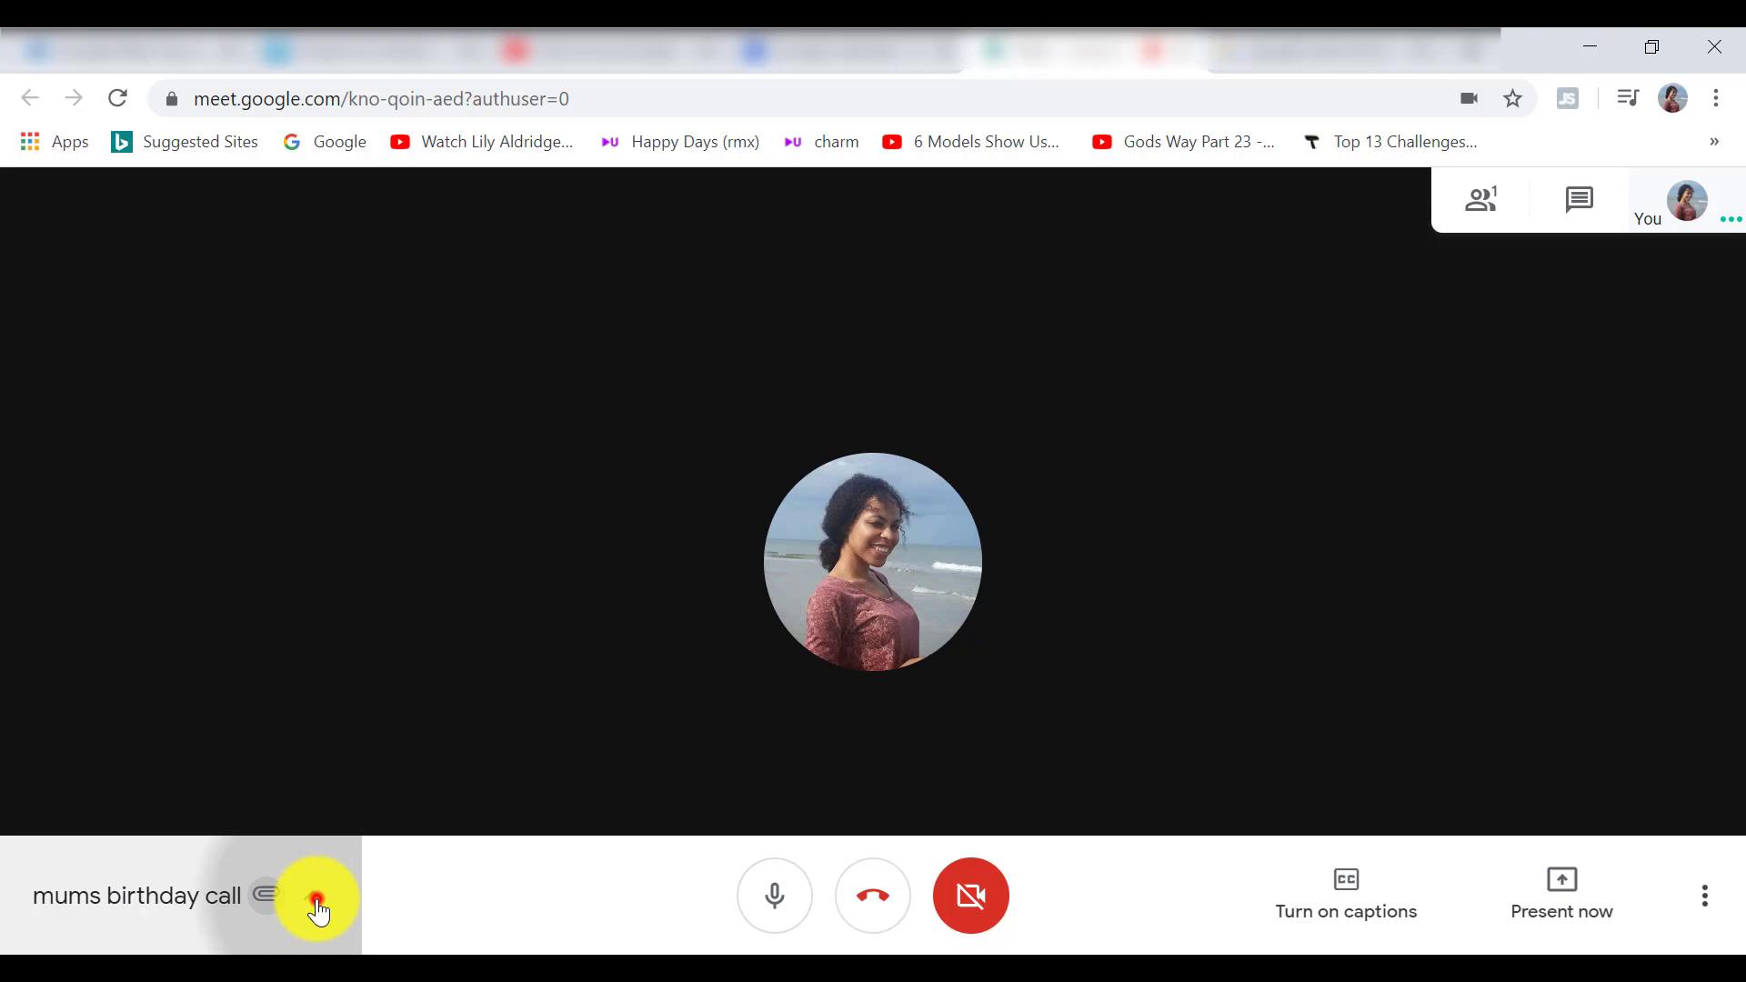
Step: View the meeting's attachments and open the mums birthday call event's details
left_click(315, 901)
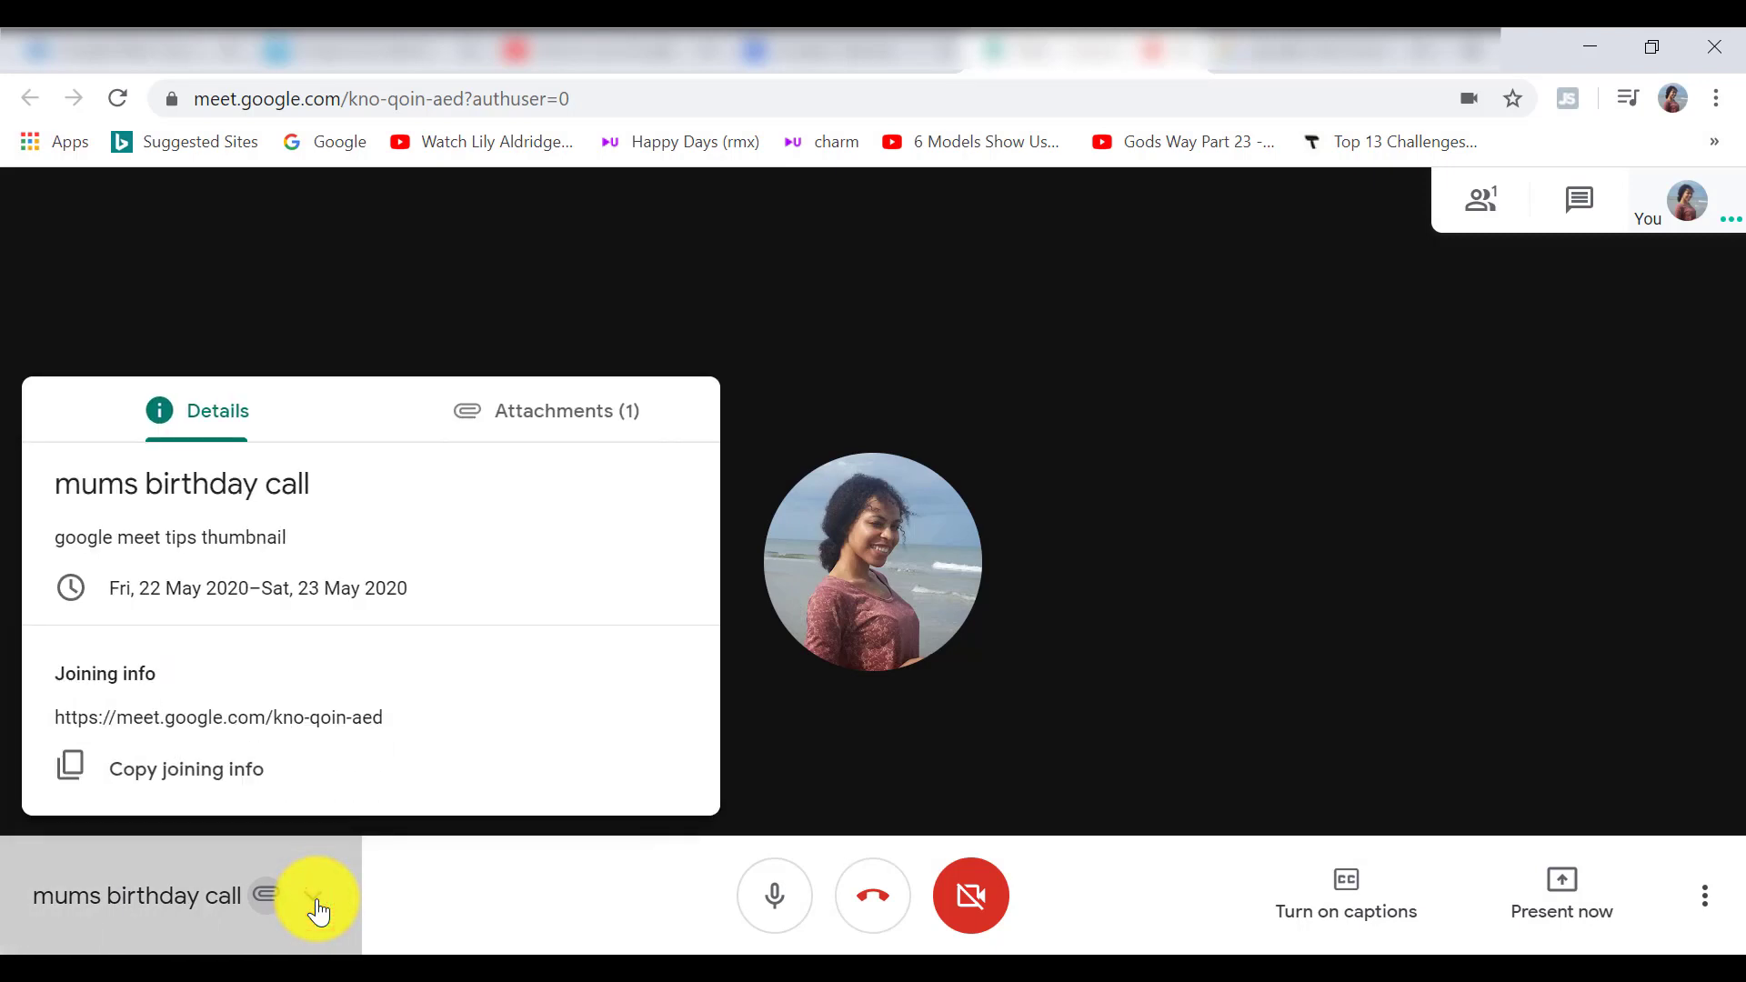
left_click(569, 427)
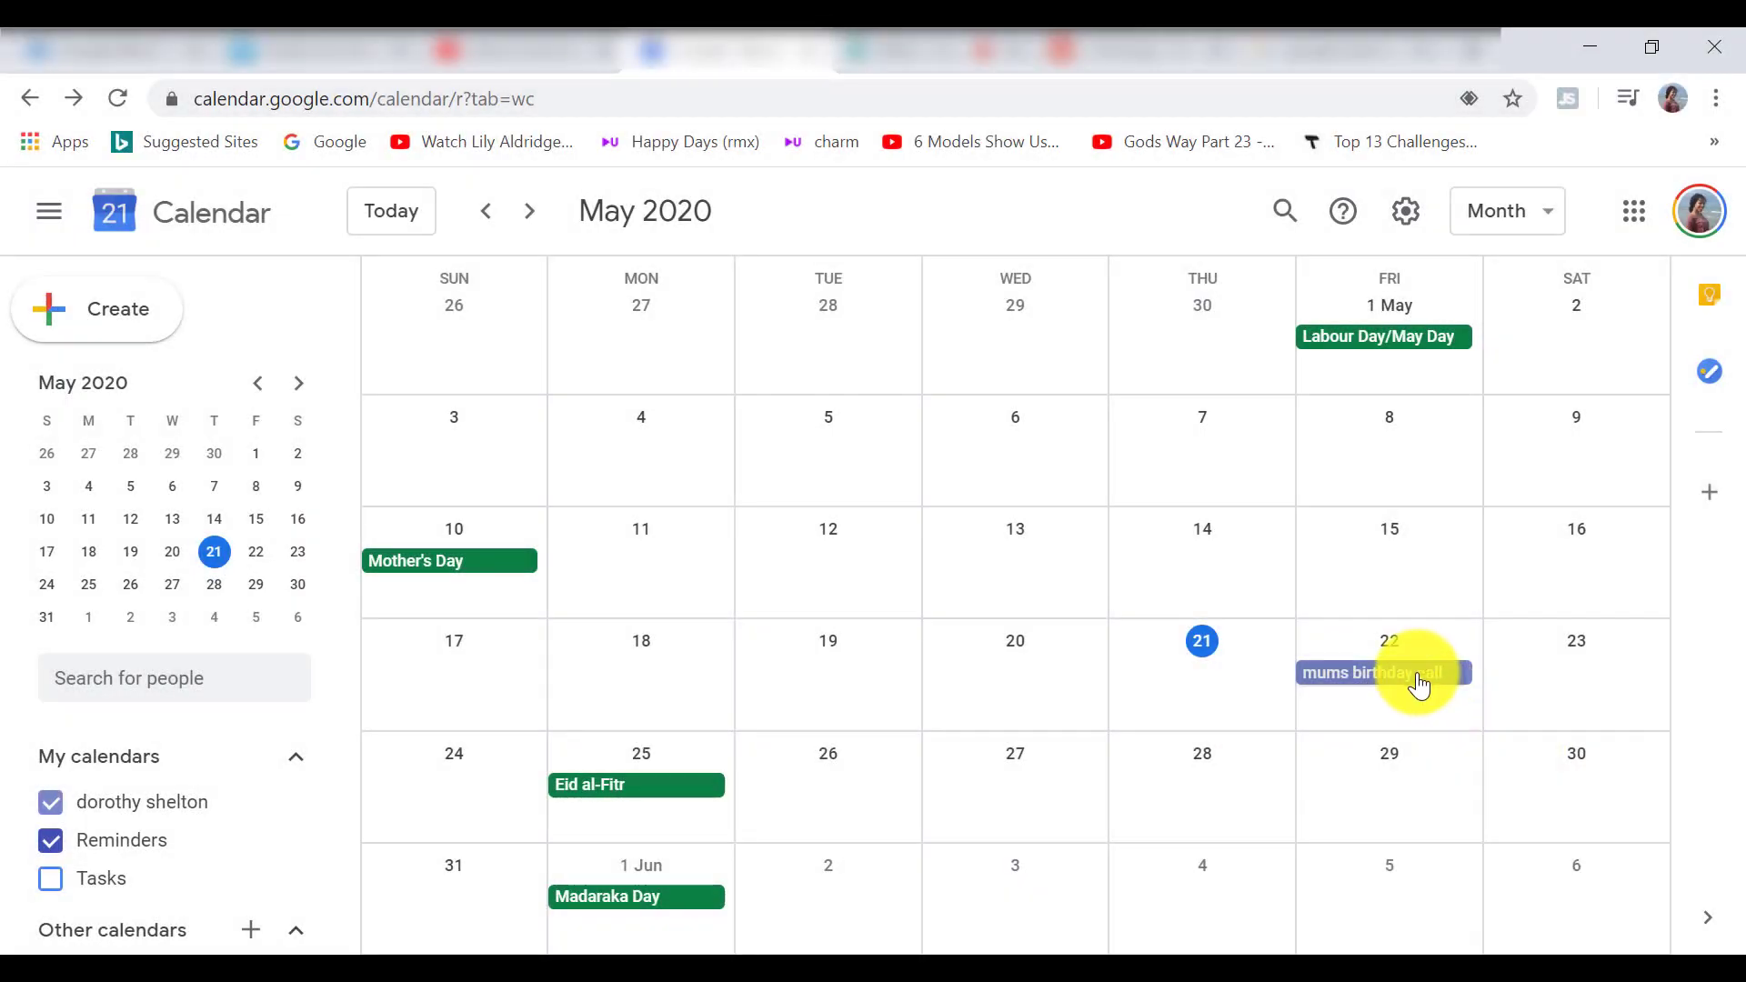
left_click(1419, 684)
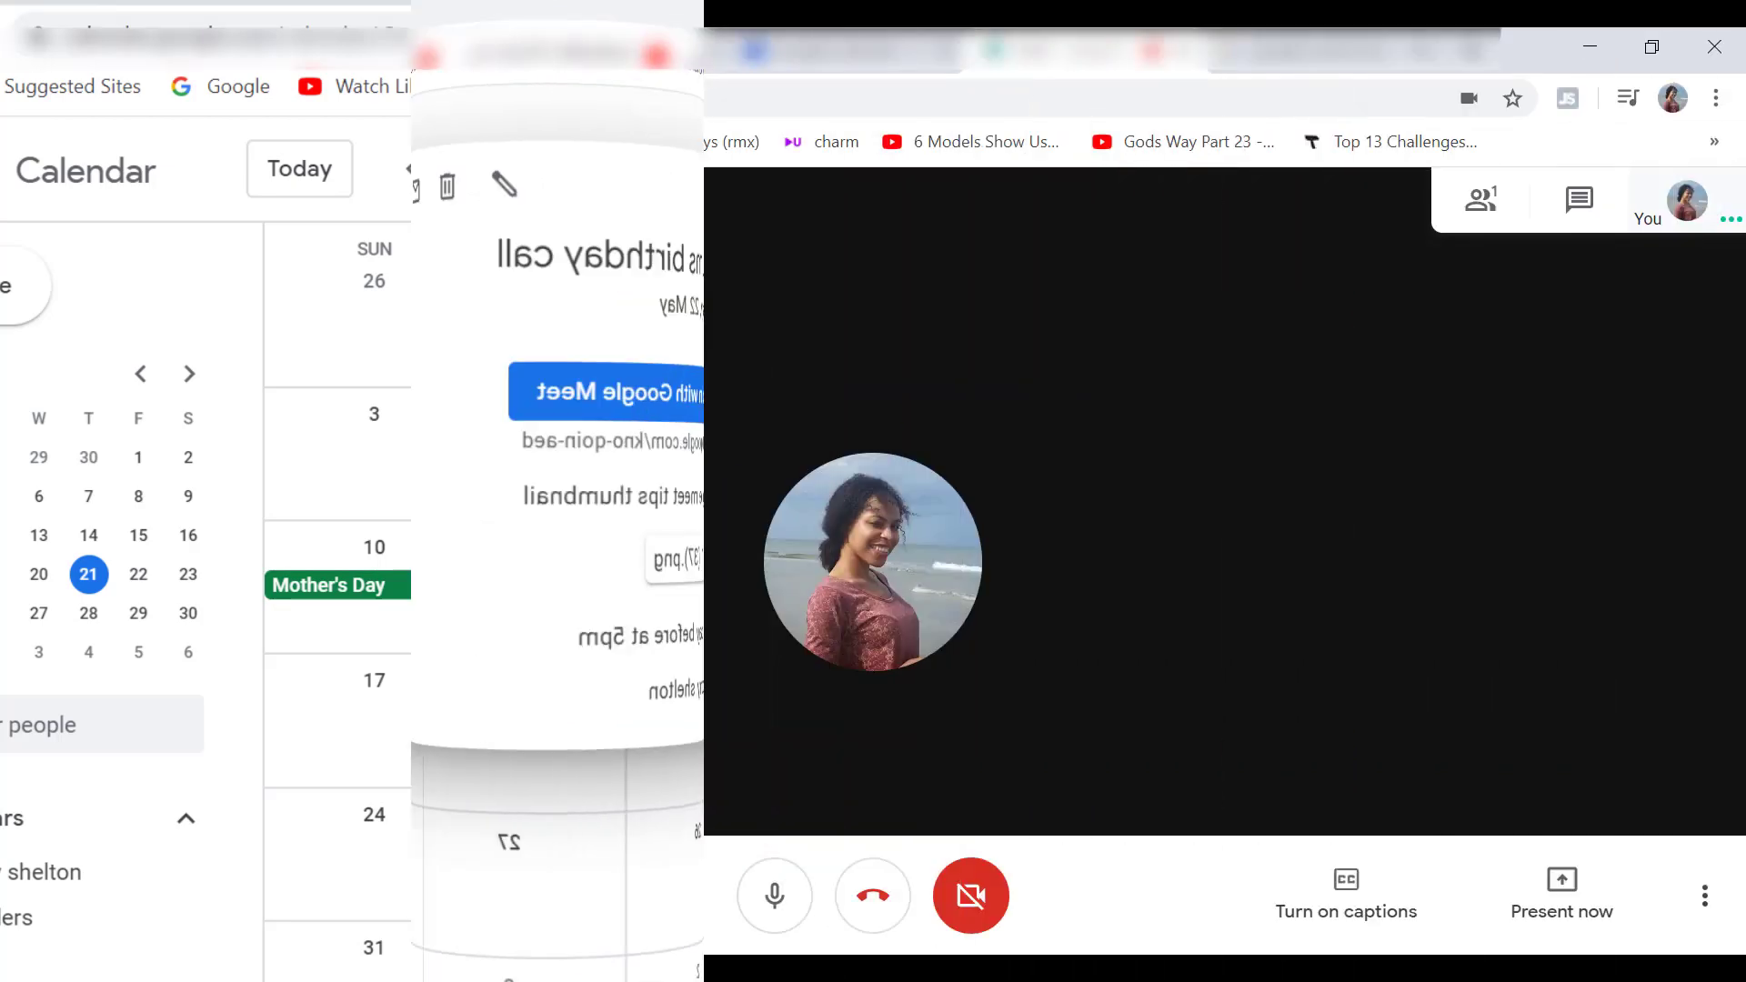
Step: Open the attached image 1 (37).png from the meeting details' Attachments tab
left_click(316, 896)
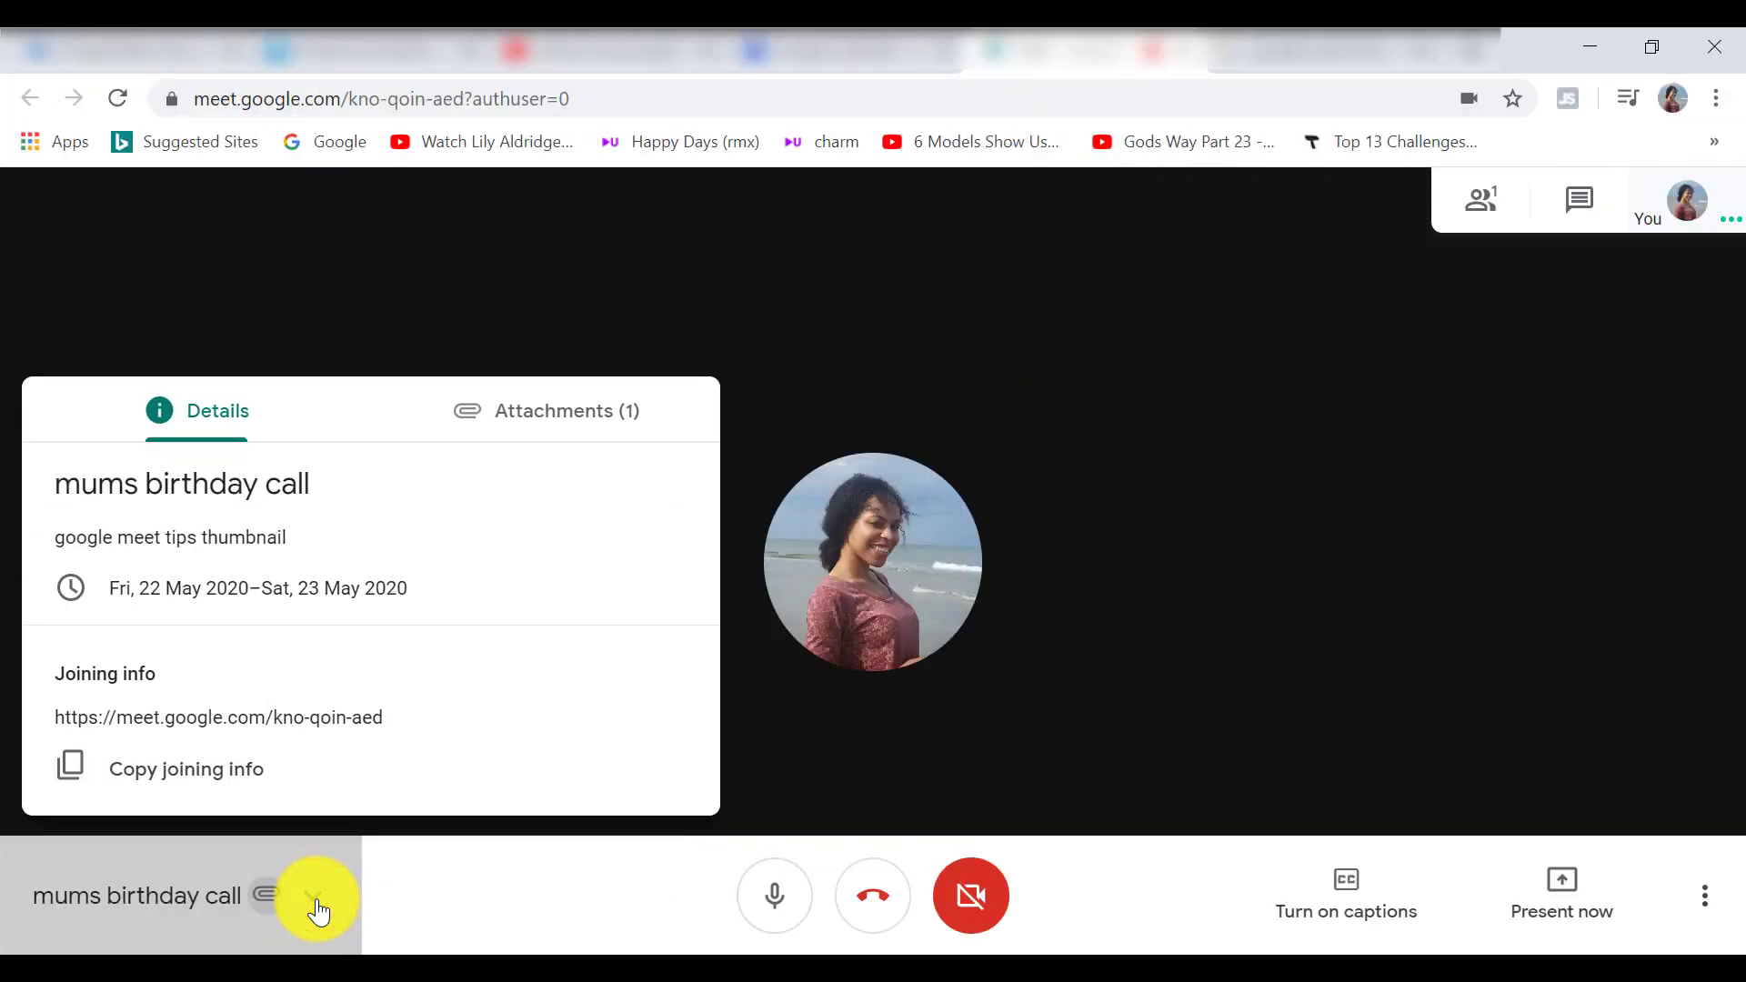
left_click(569, 420)
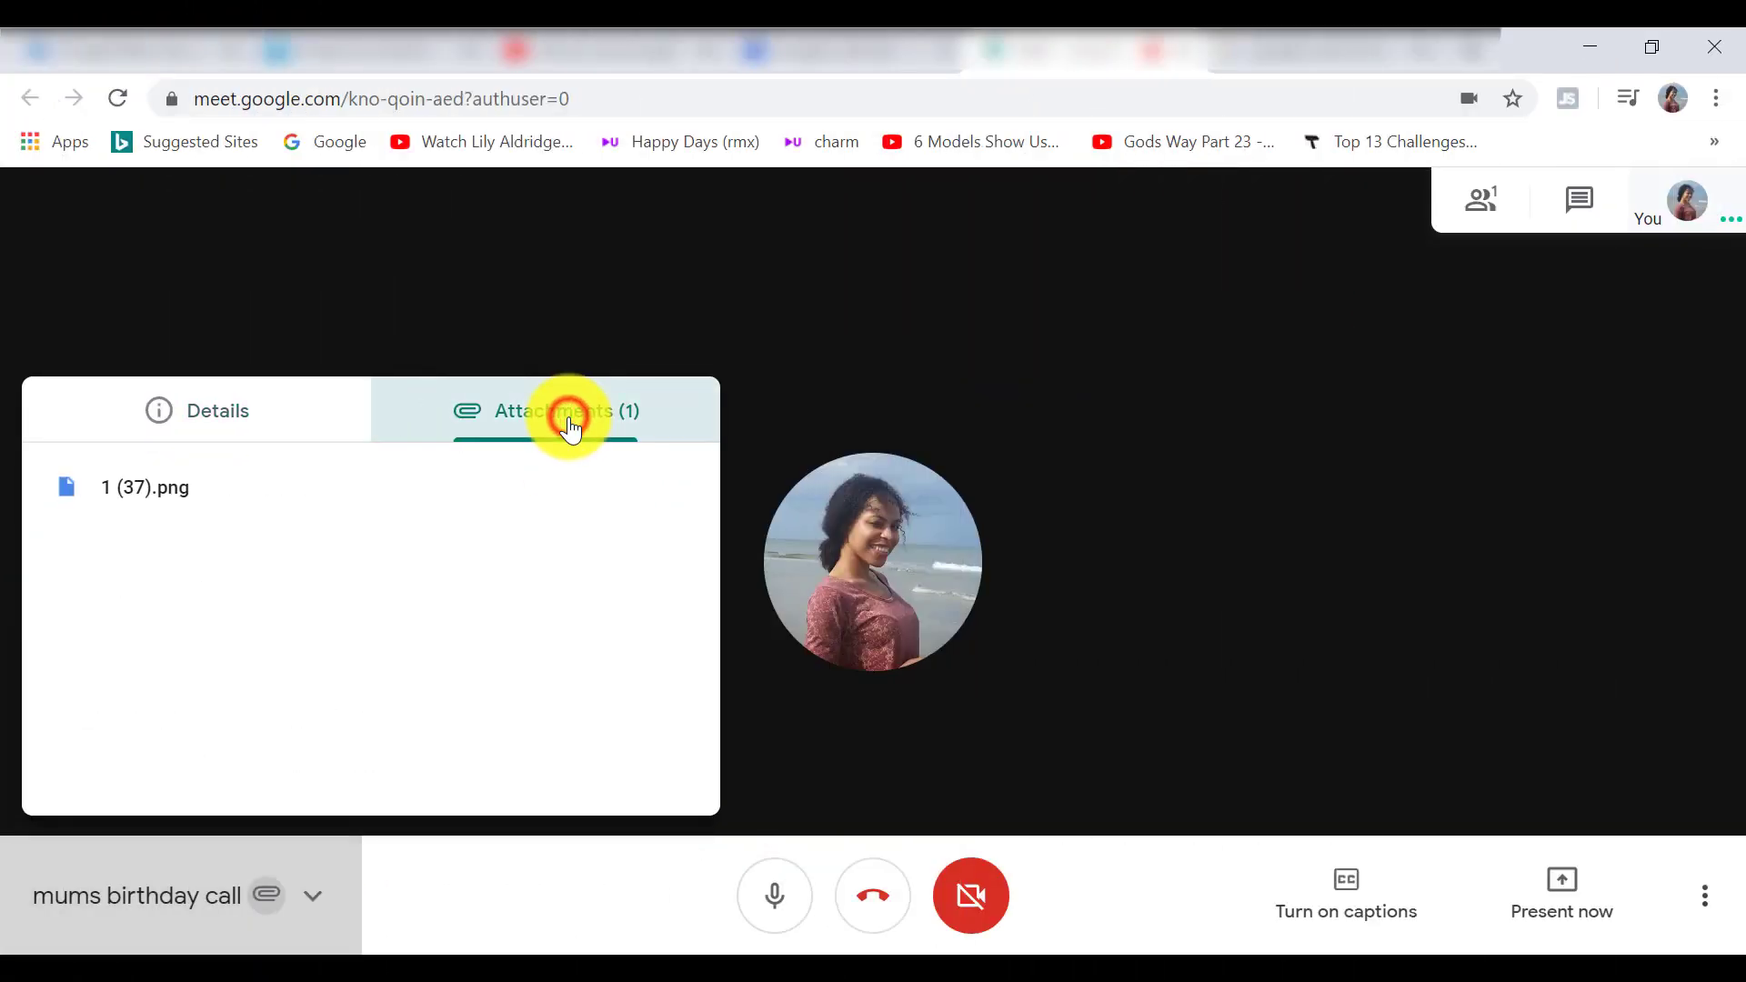
left_click(154, 503)
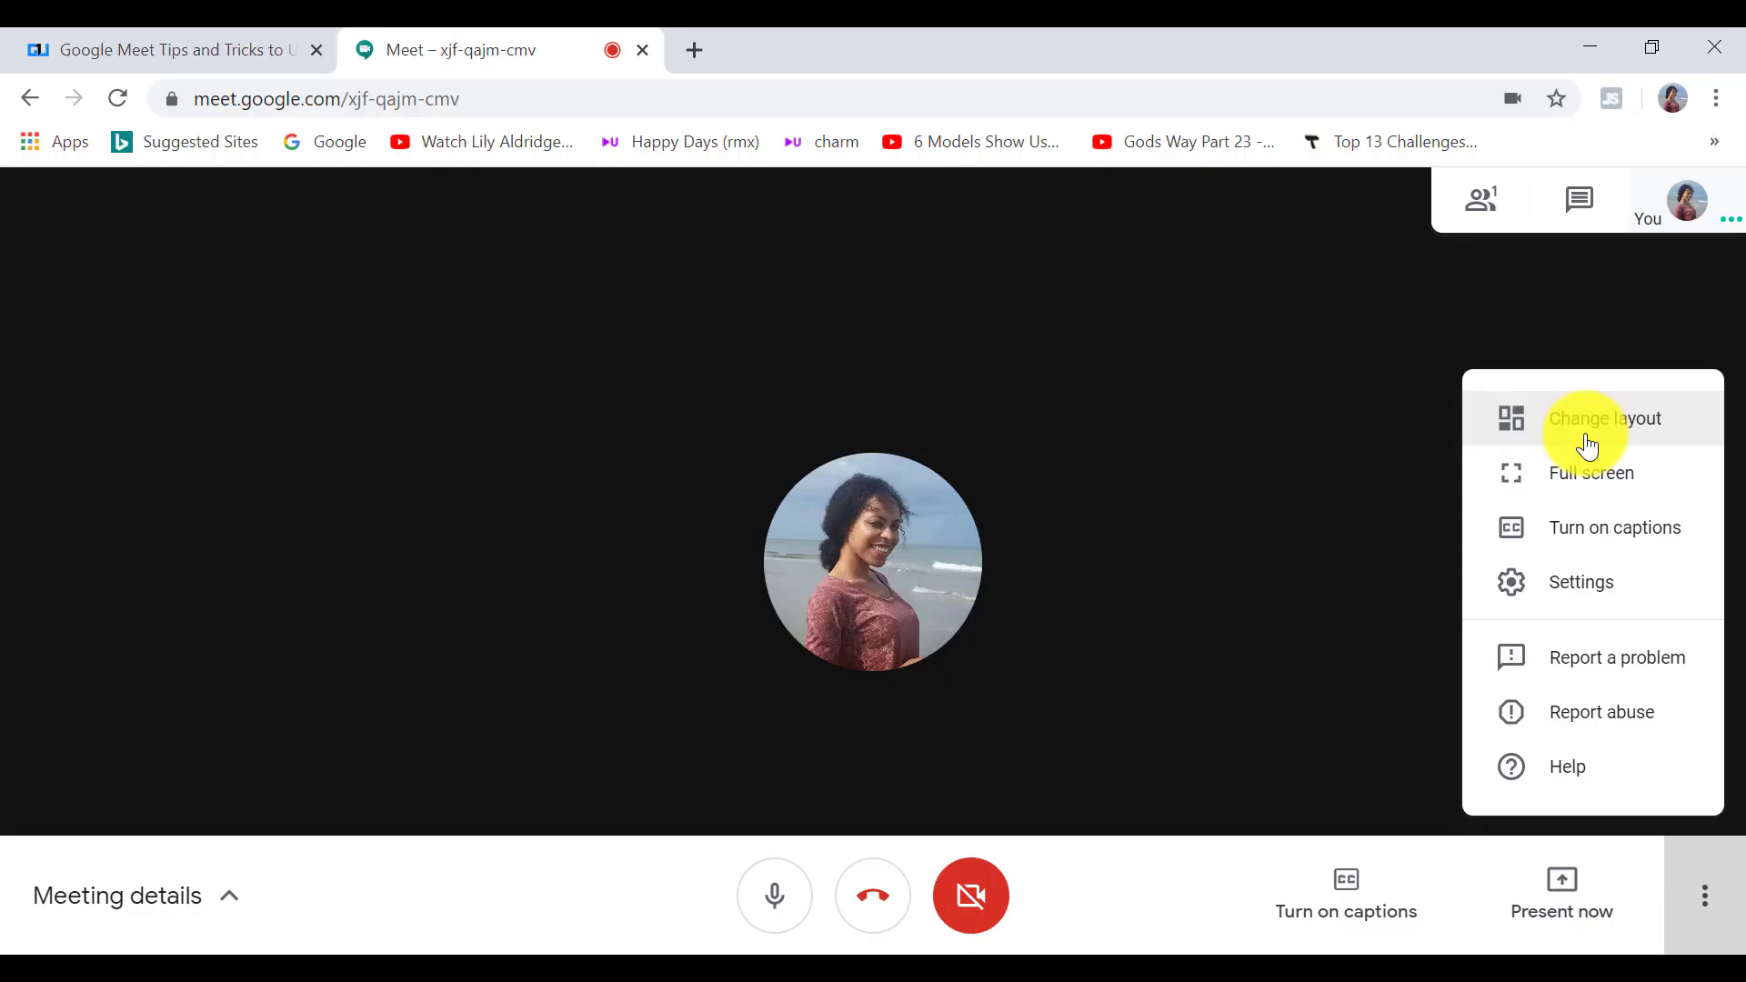
Step: Change the call's layout to Sidebar
left_click(1588, 446)
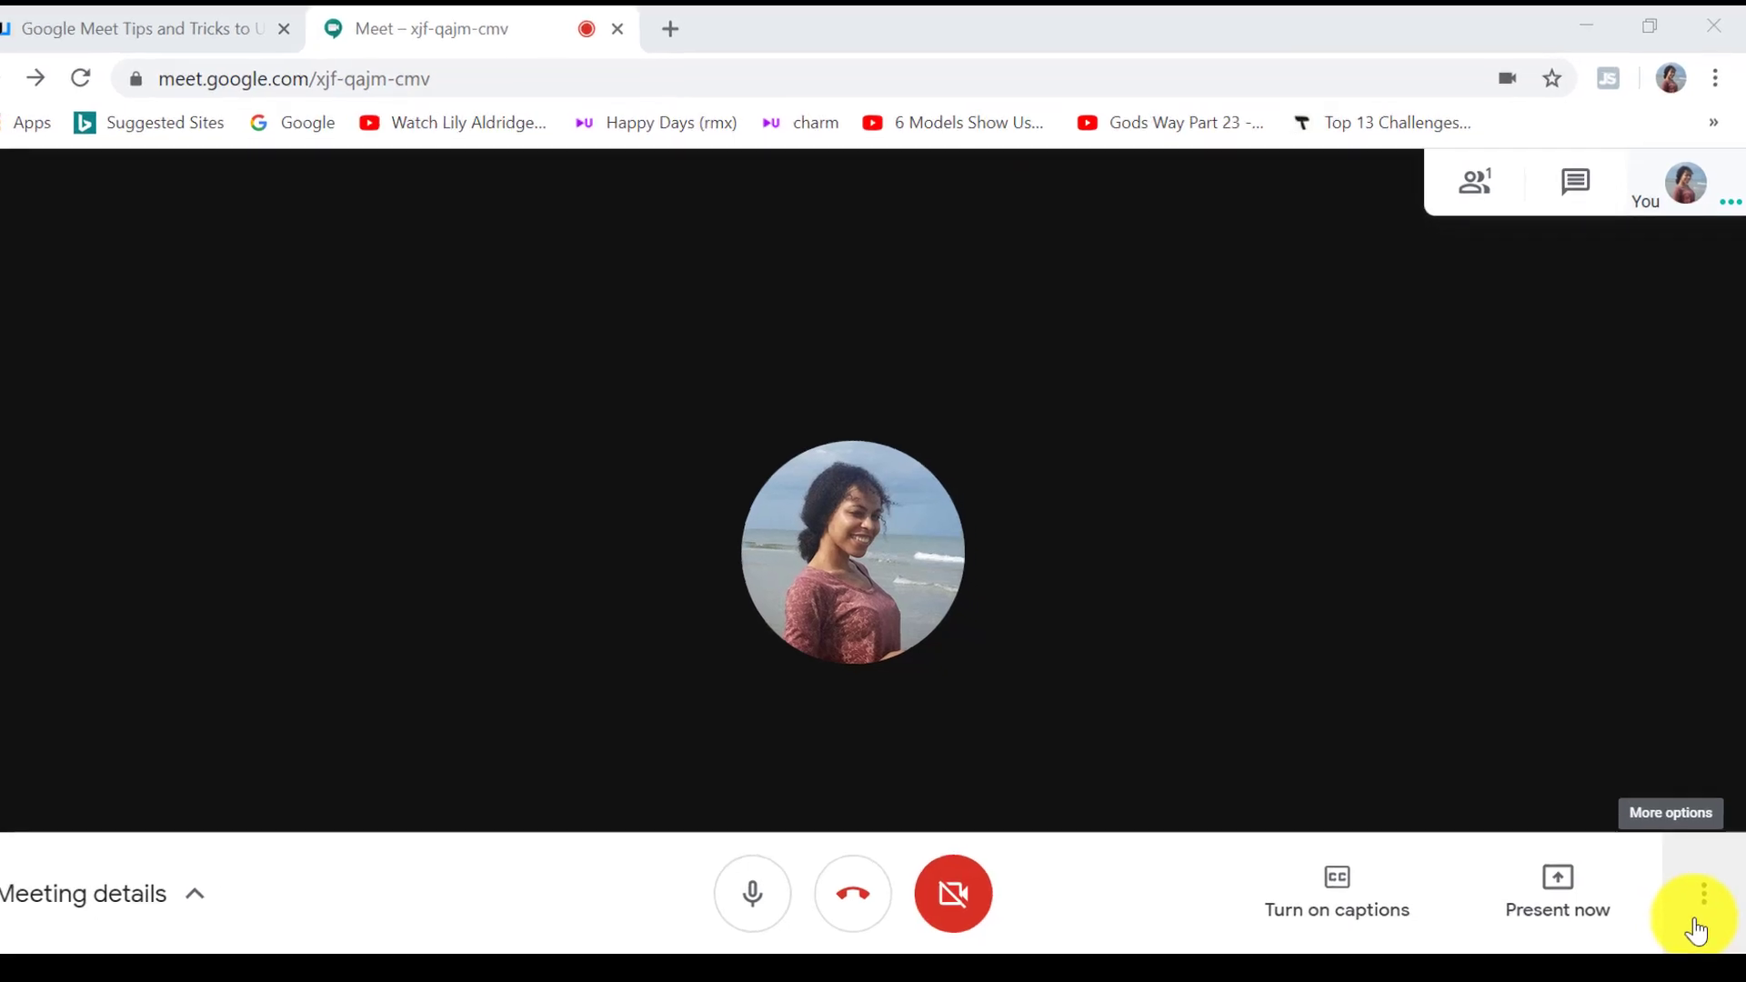
left_click(1700, 927)
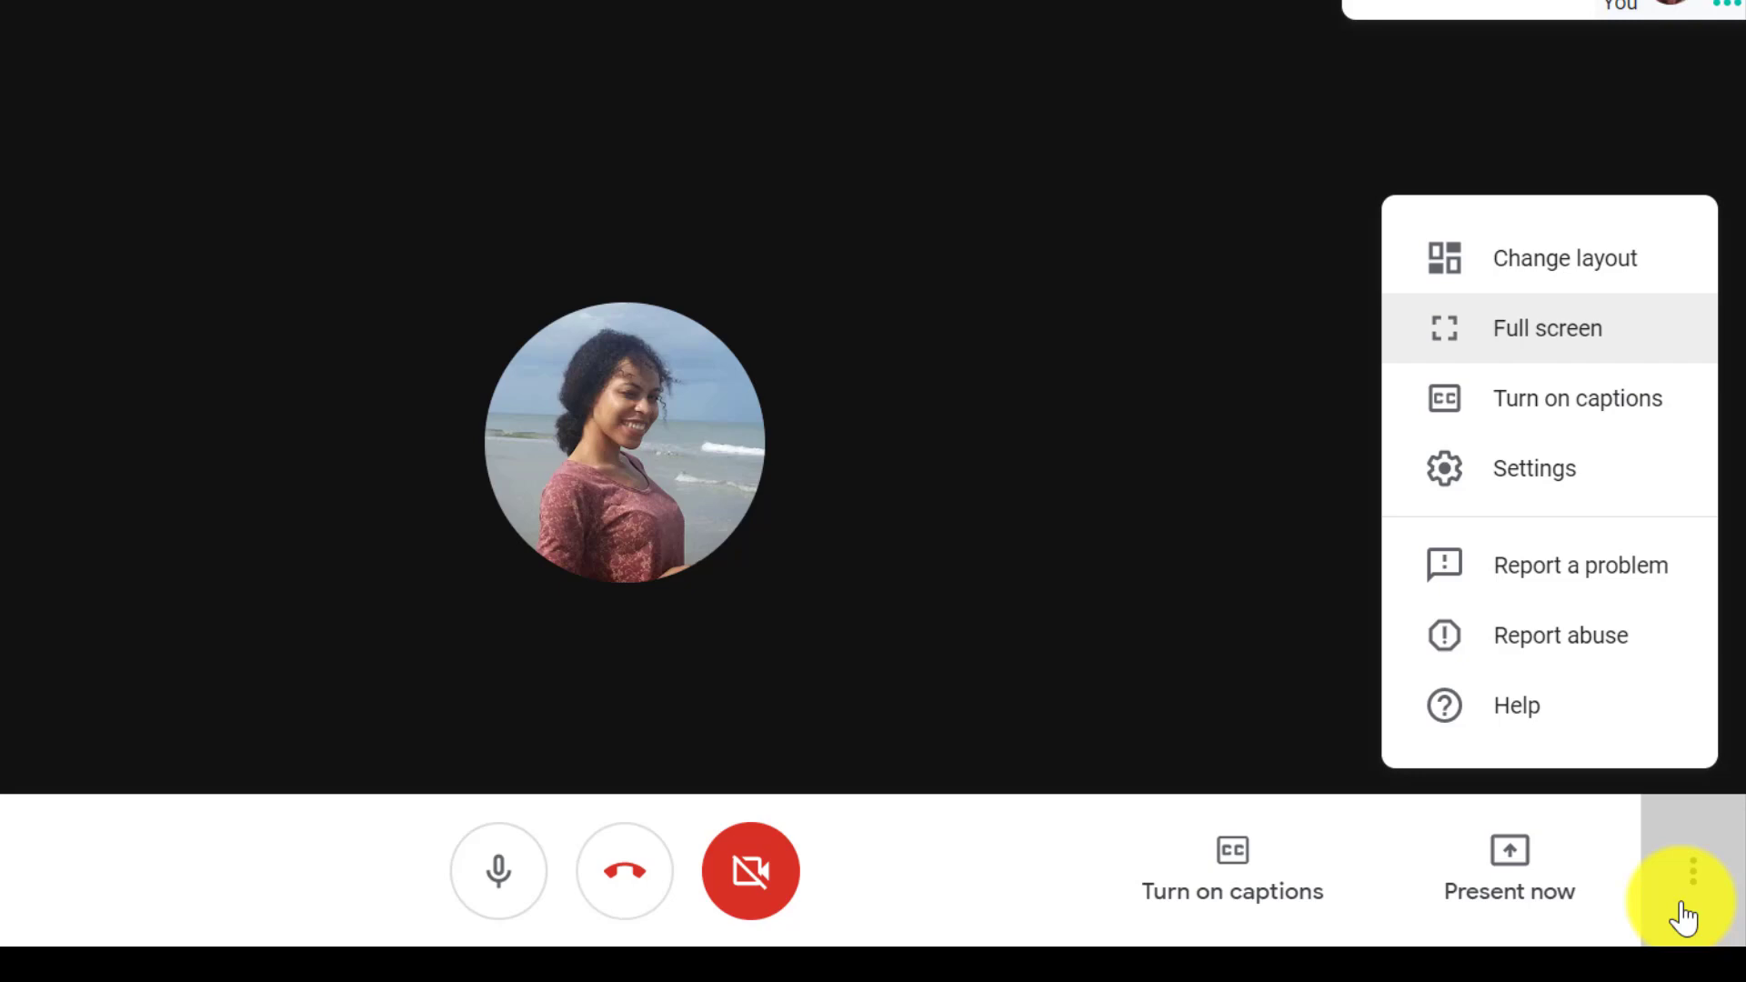
left_click(1543, 293)
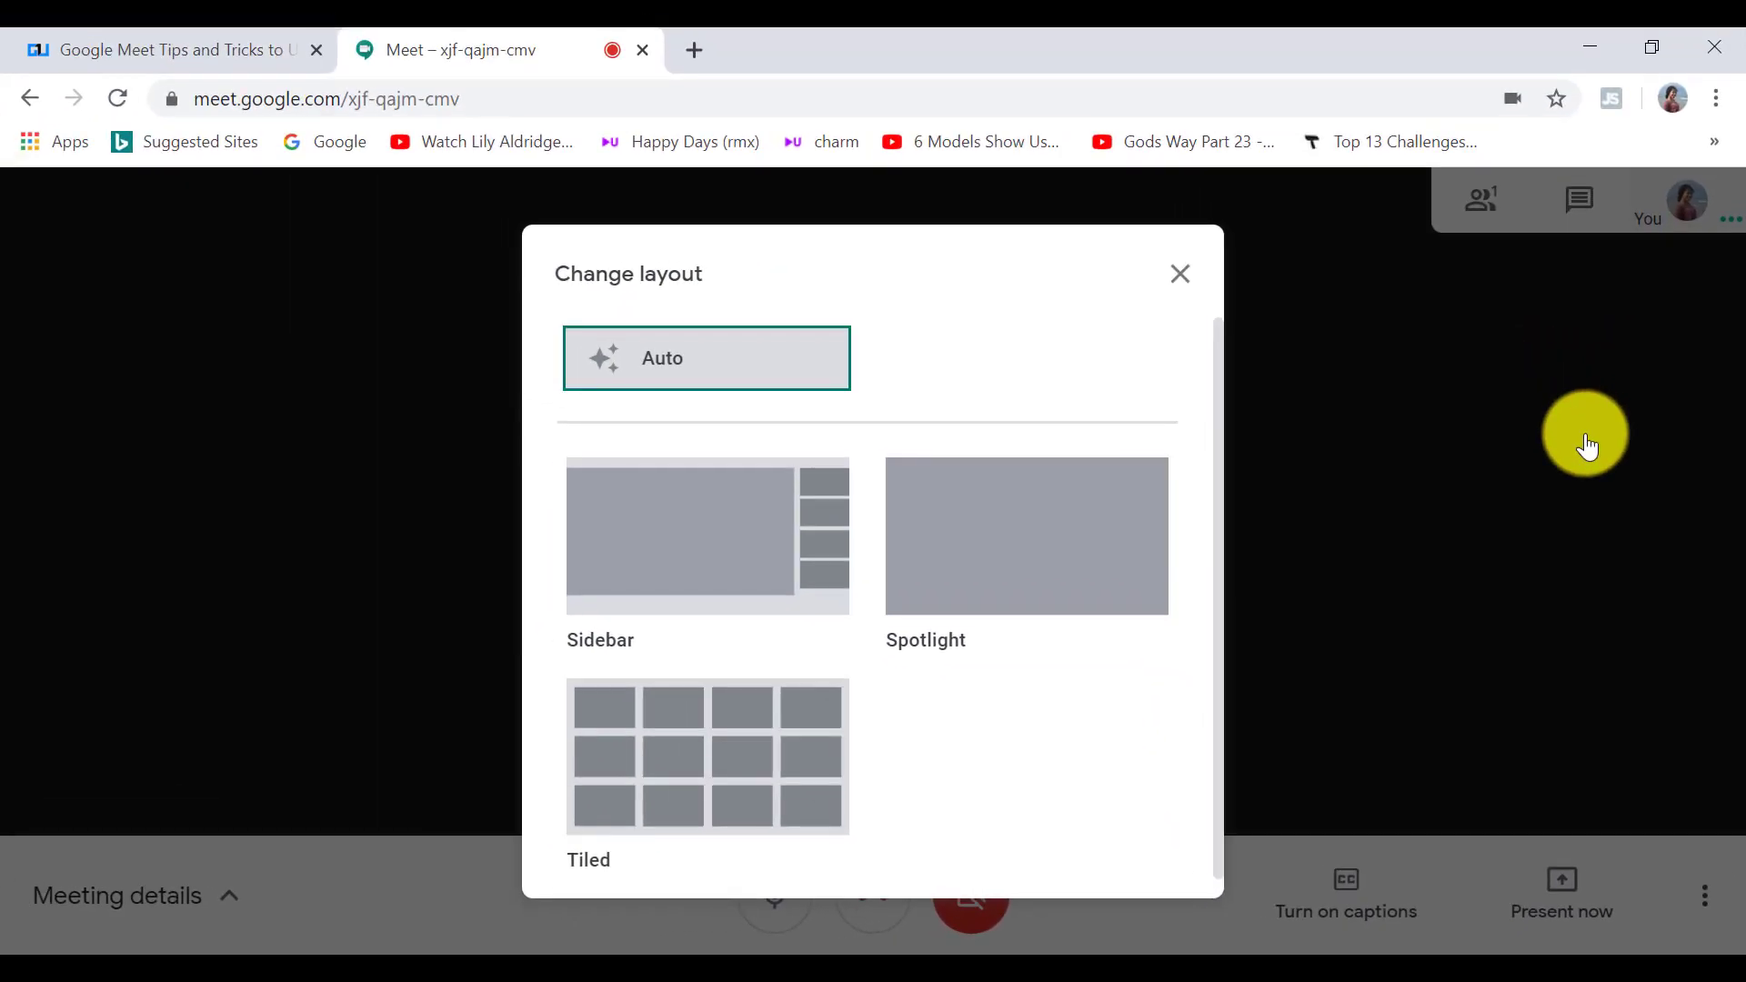
left_click(793, 525)
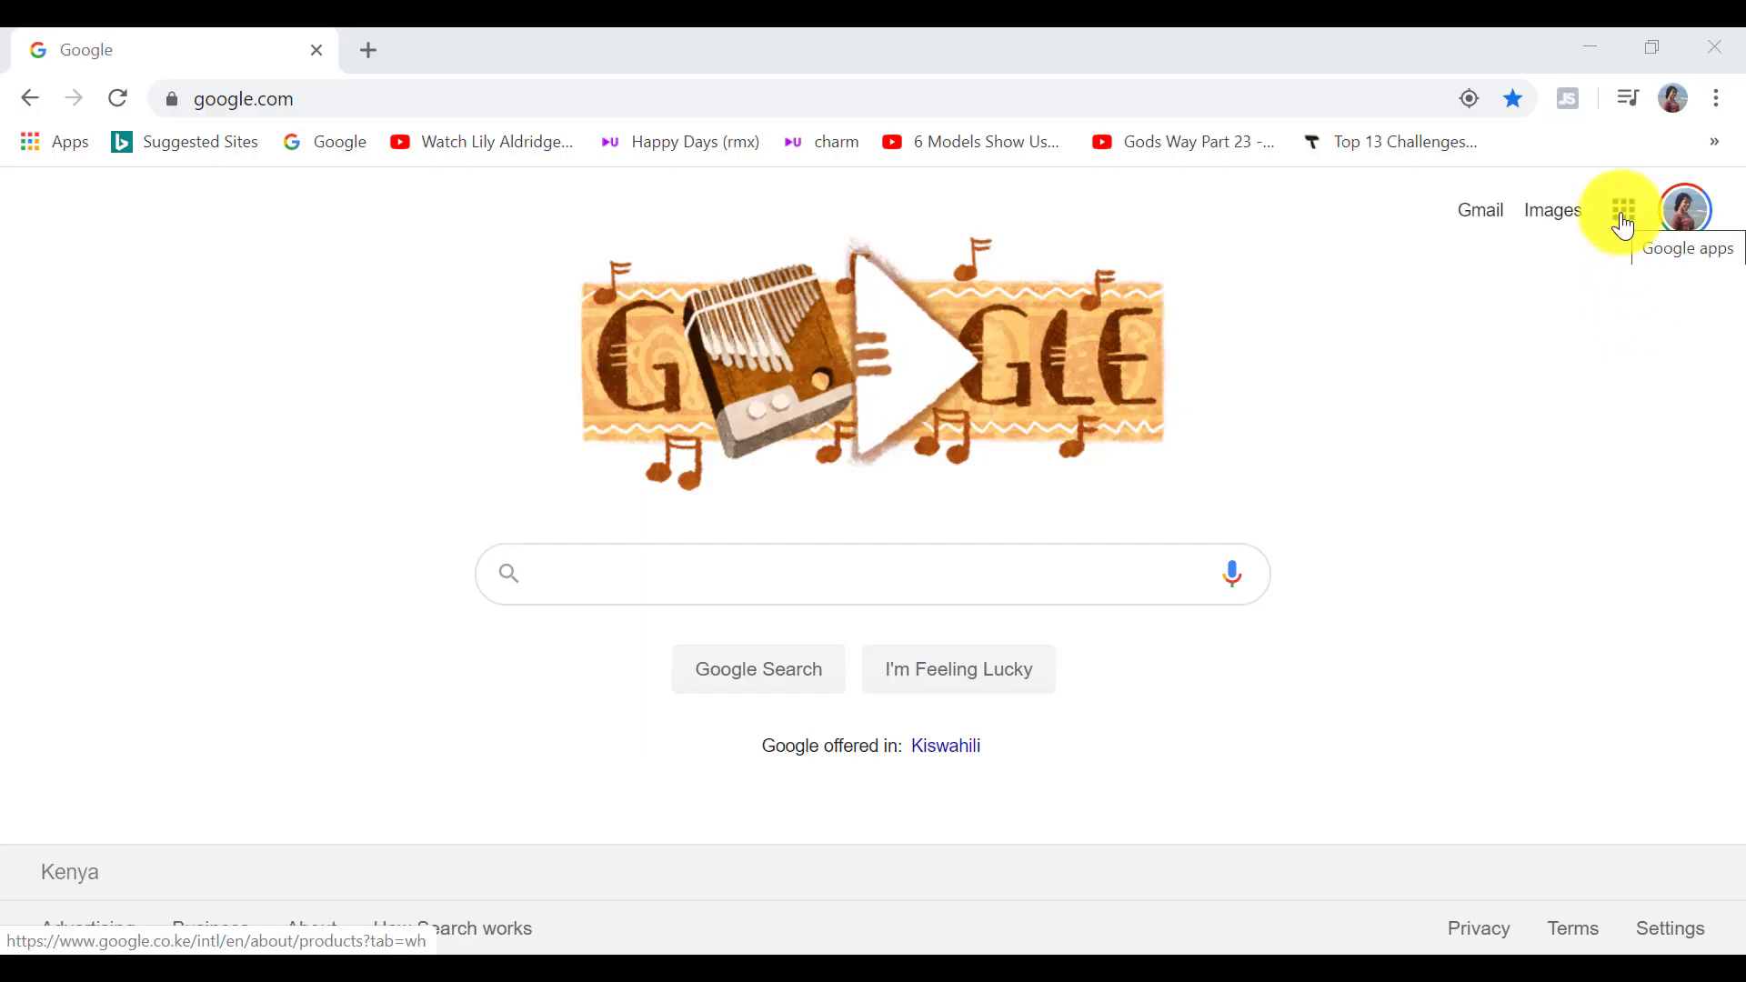
Step: Open Google Calendar from the Google apps grid on google.com
left_click(1624, 226)
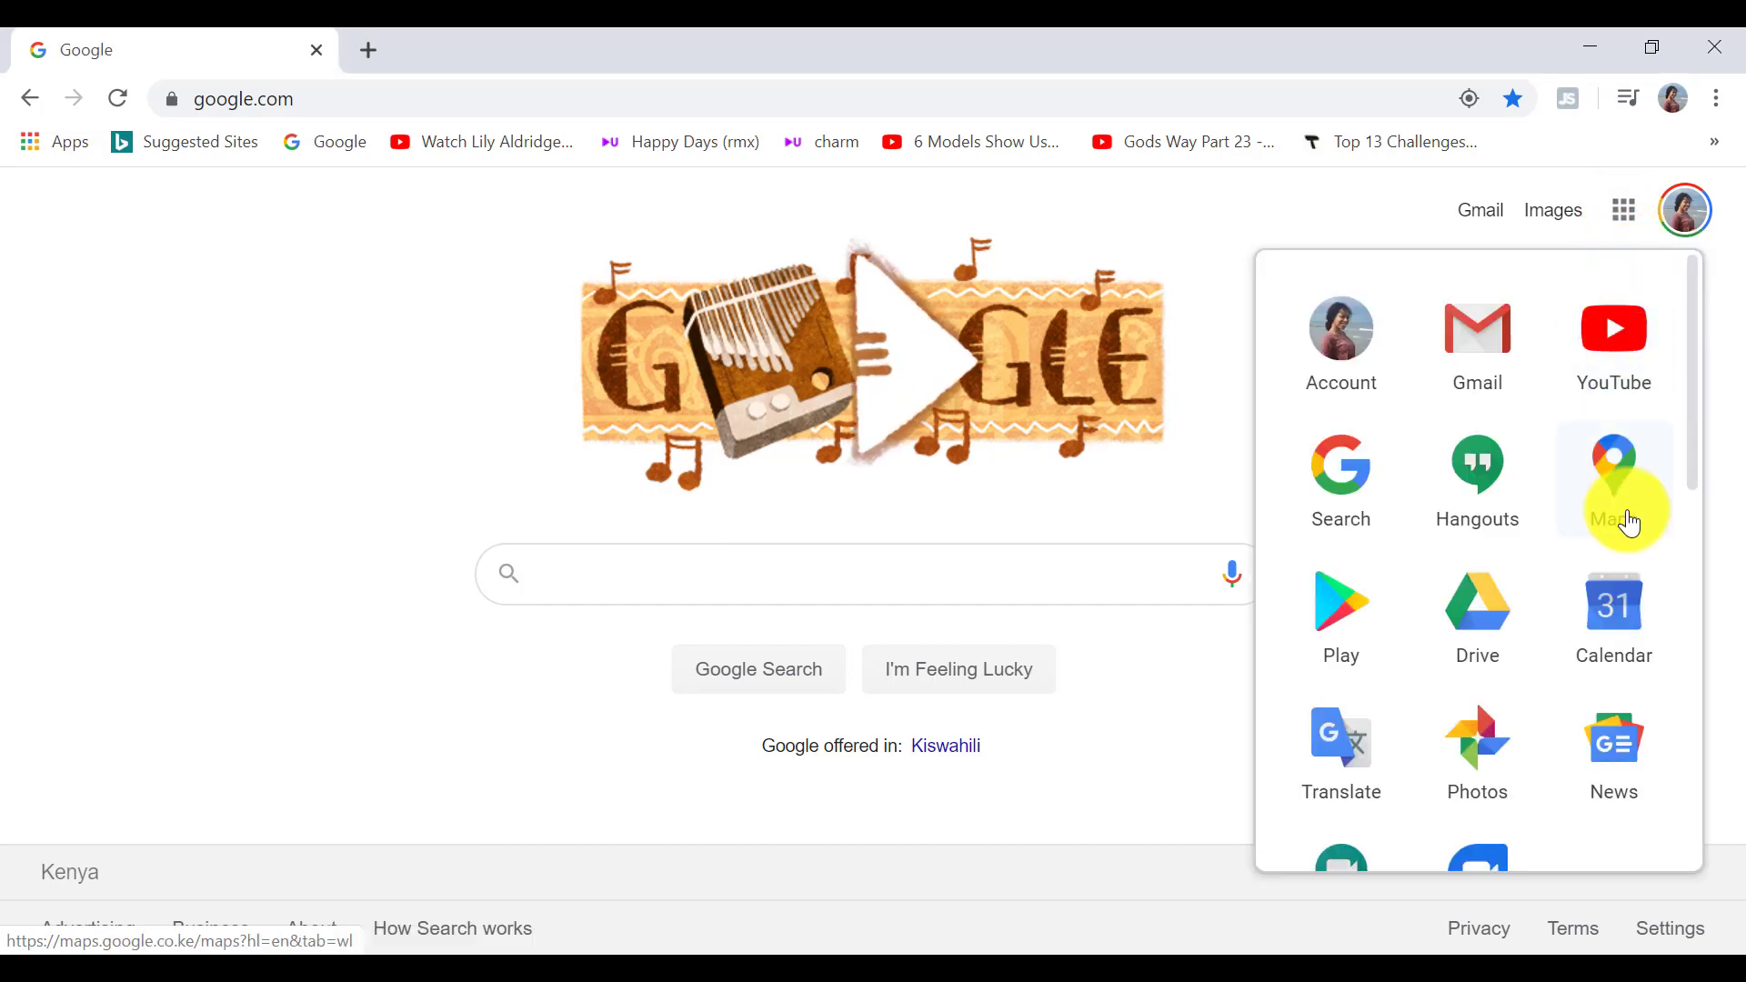
left_click(1634, 618)
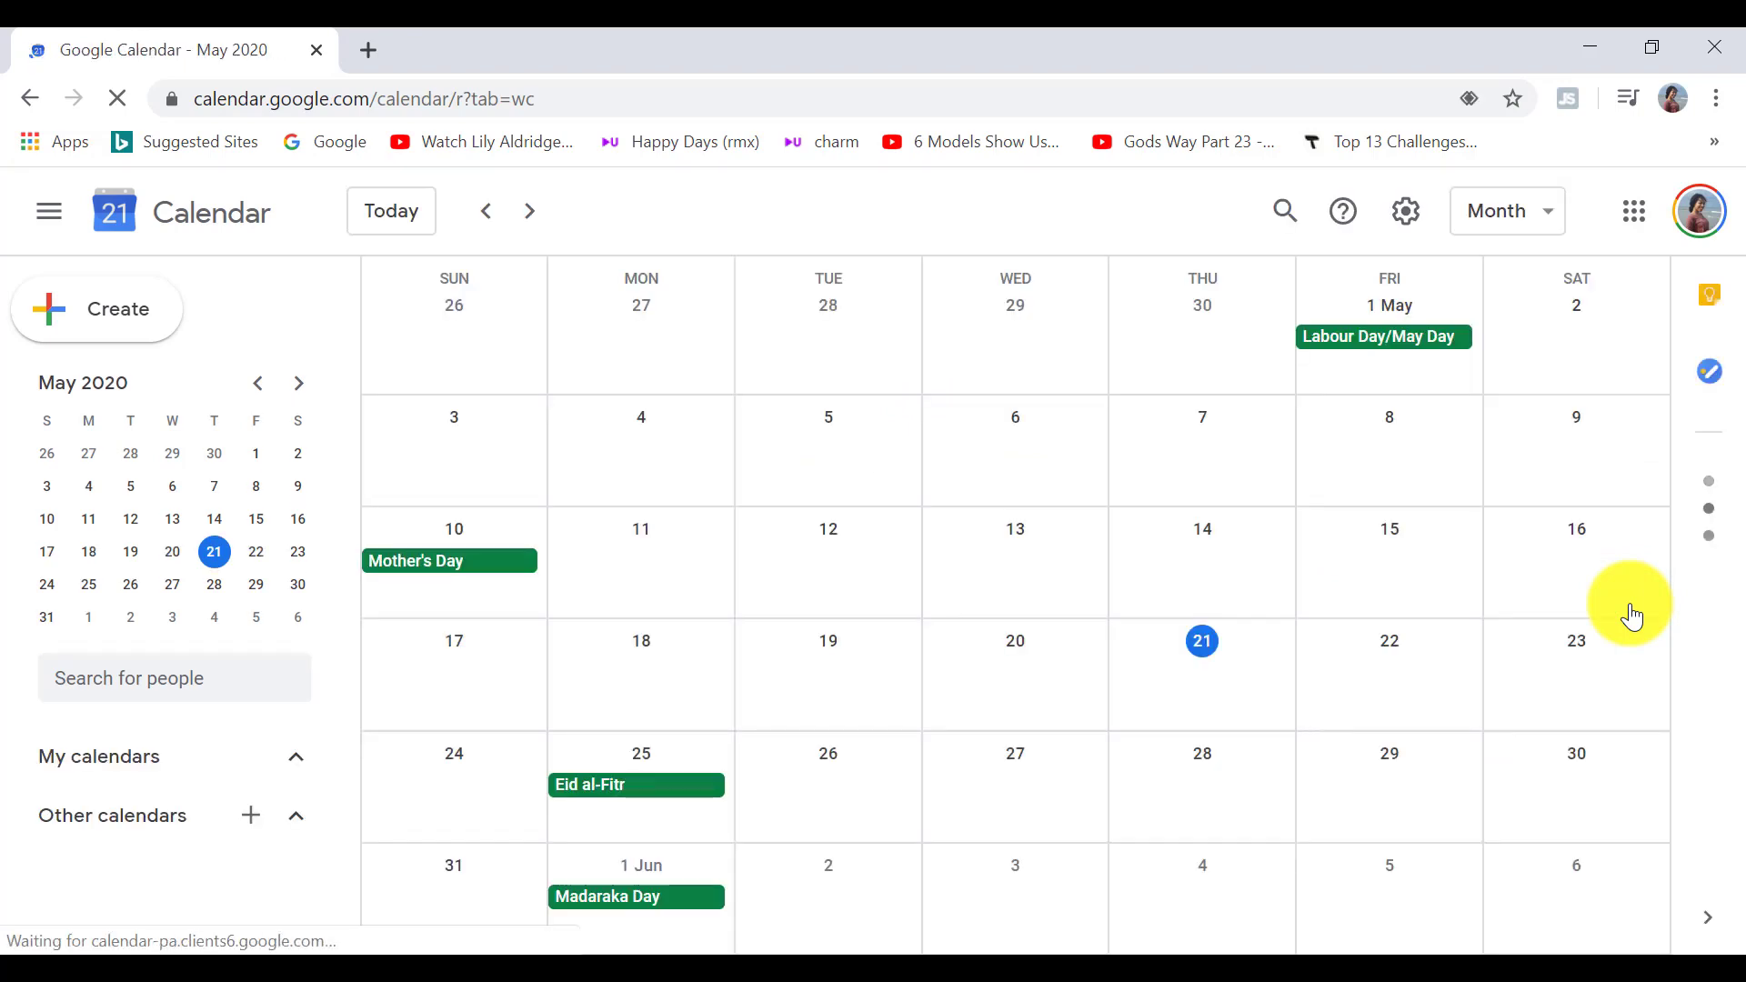
Step: In month view, create a 'mums birthday call' event on 22 May with Google Meet, save and view it
left_click(1528, 219)
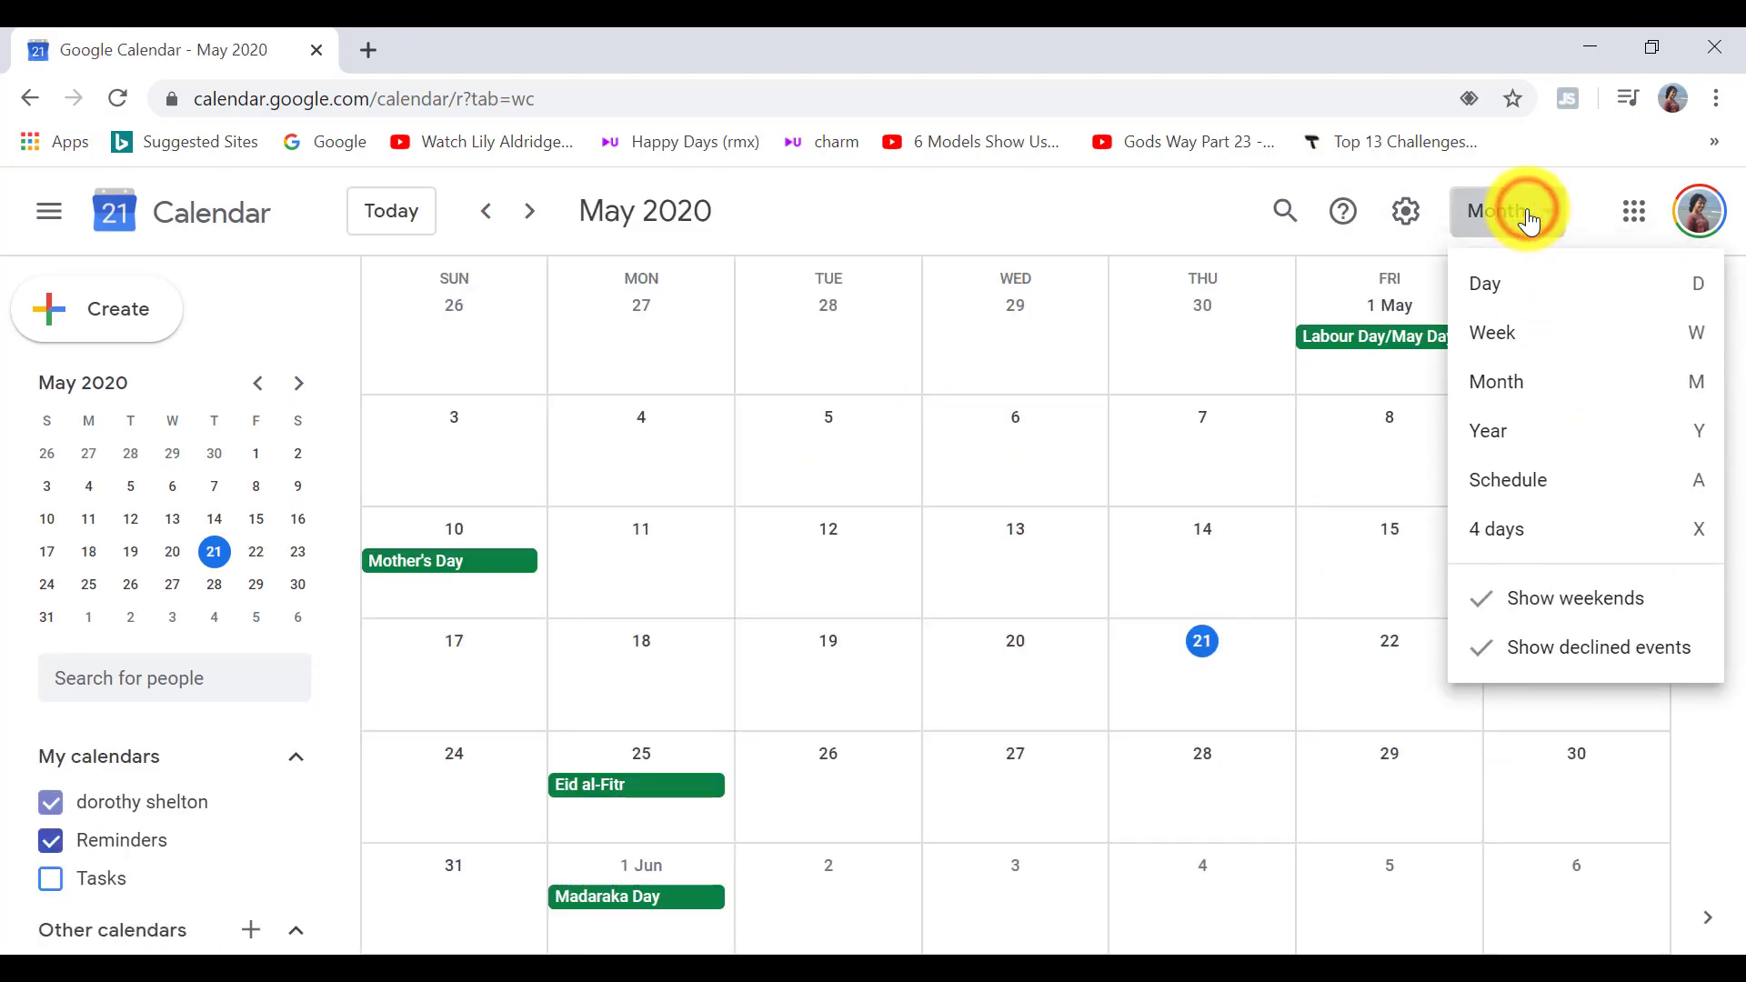
left_click(1516, 382)
left_click(1409, 663)
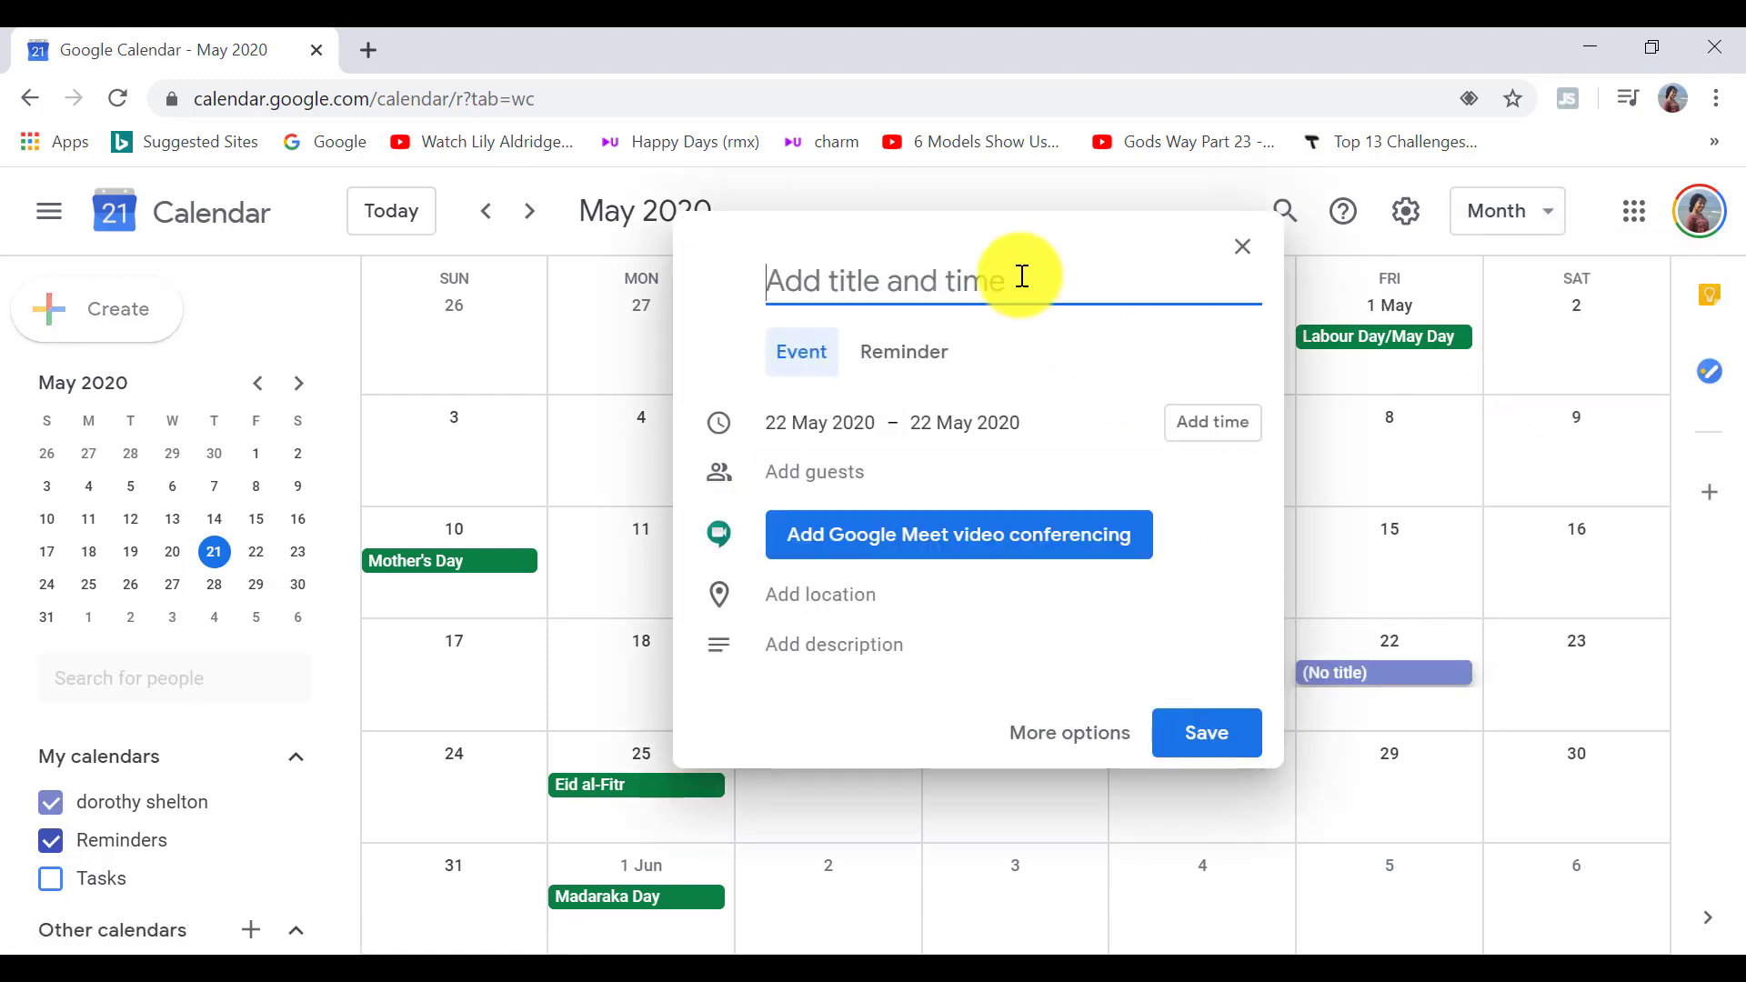
type("mums birthday call")
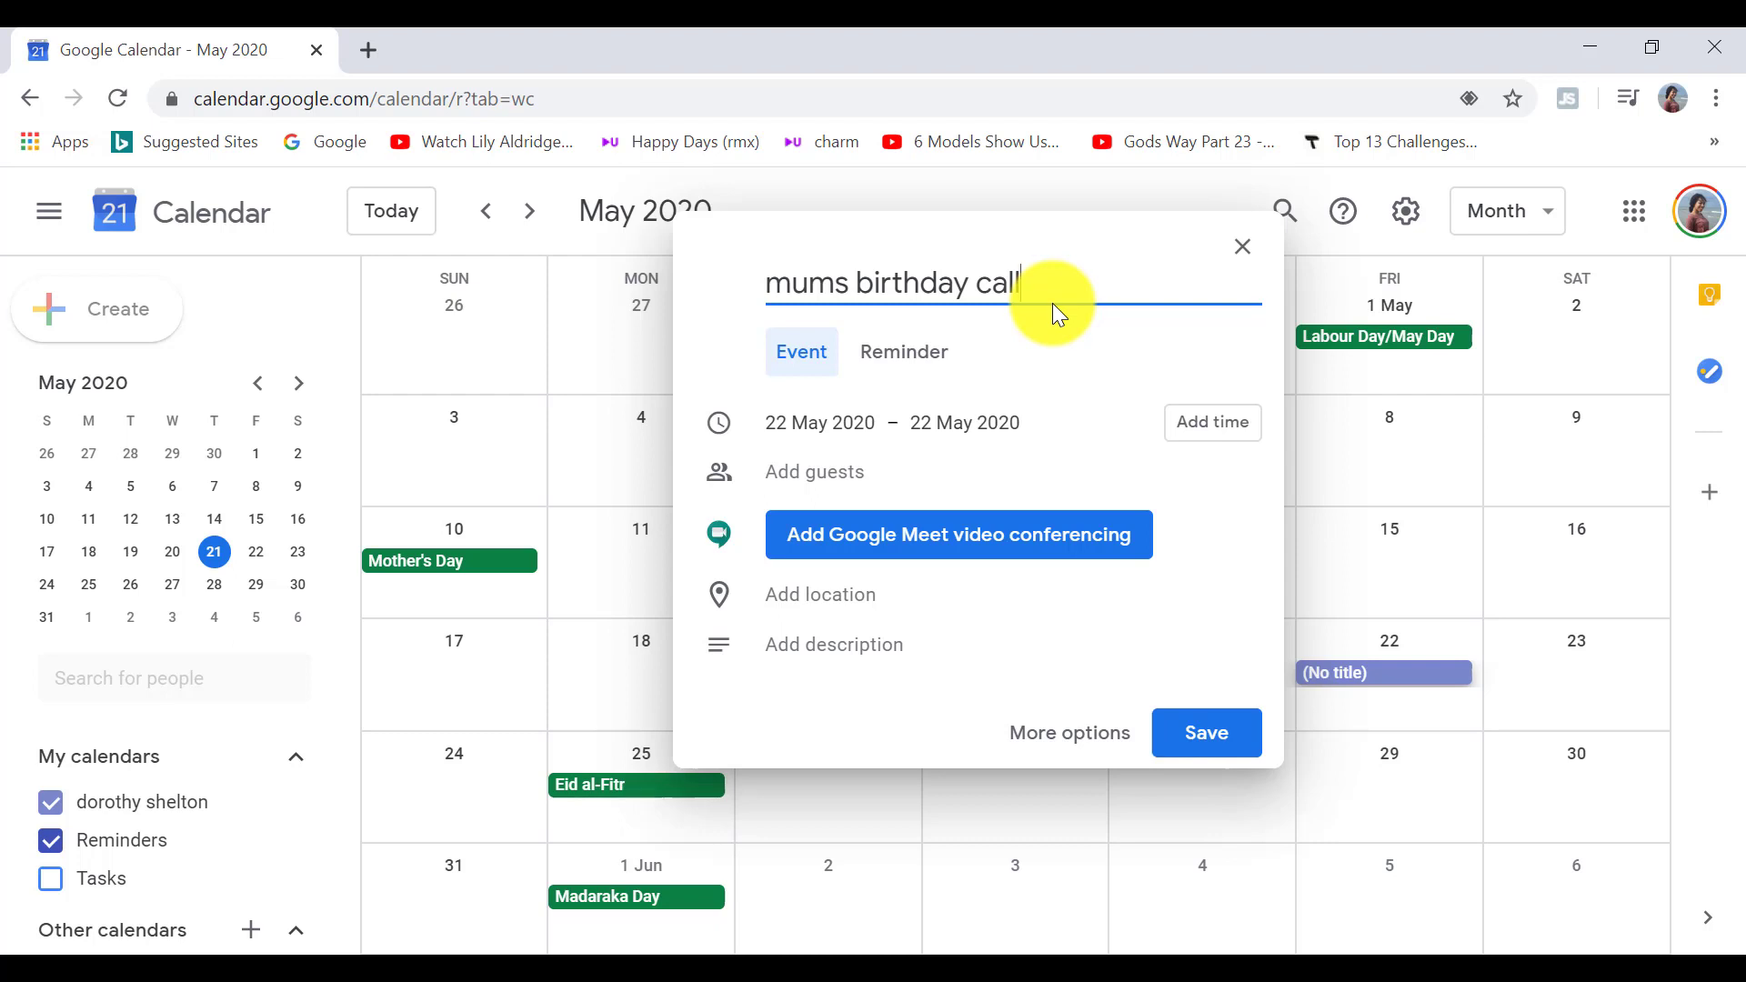
left_click(1007, 540)
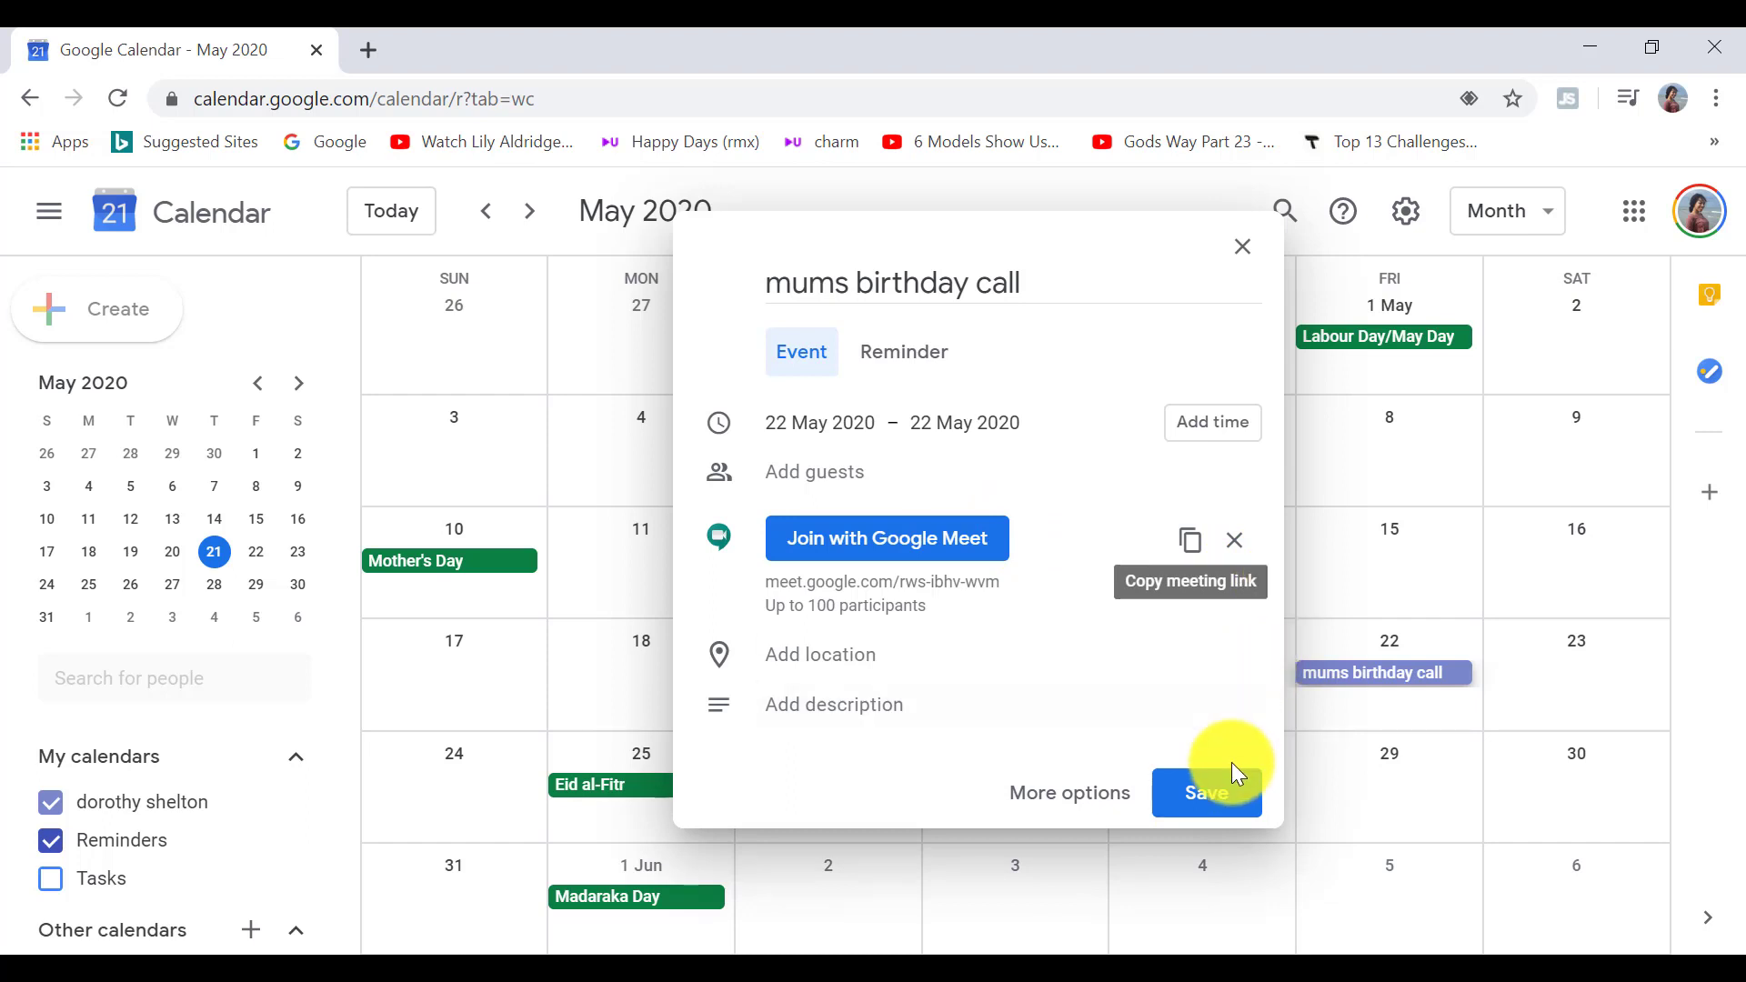
left_click(1223, 809)
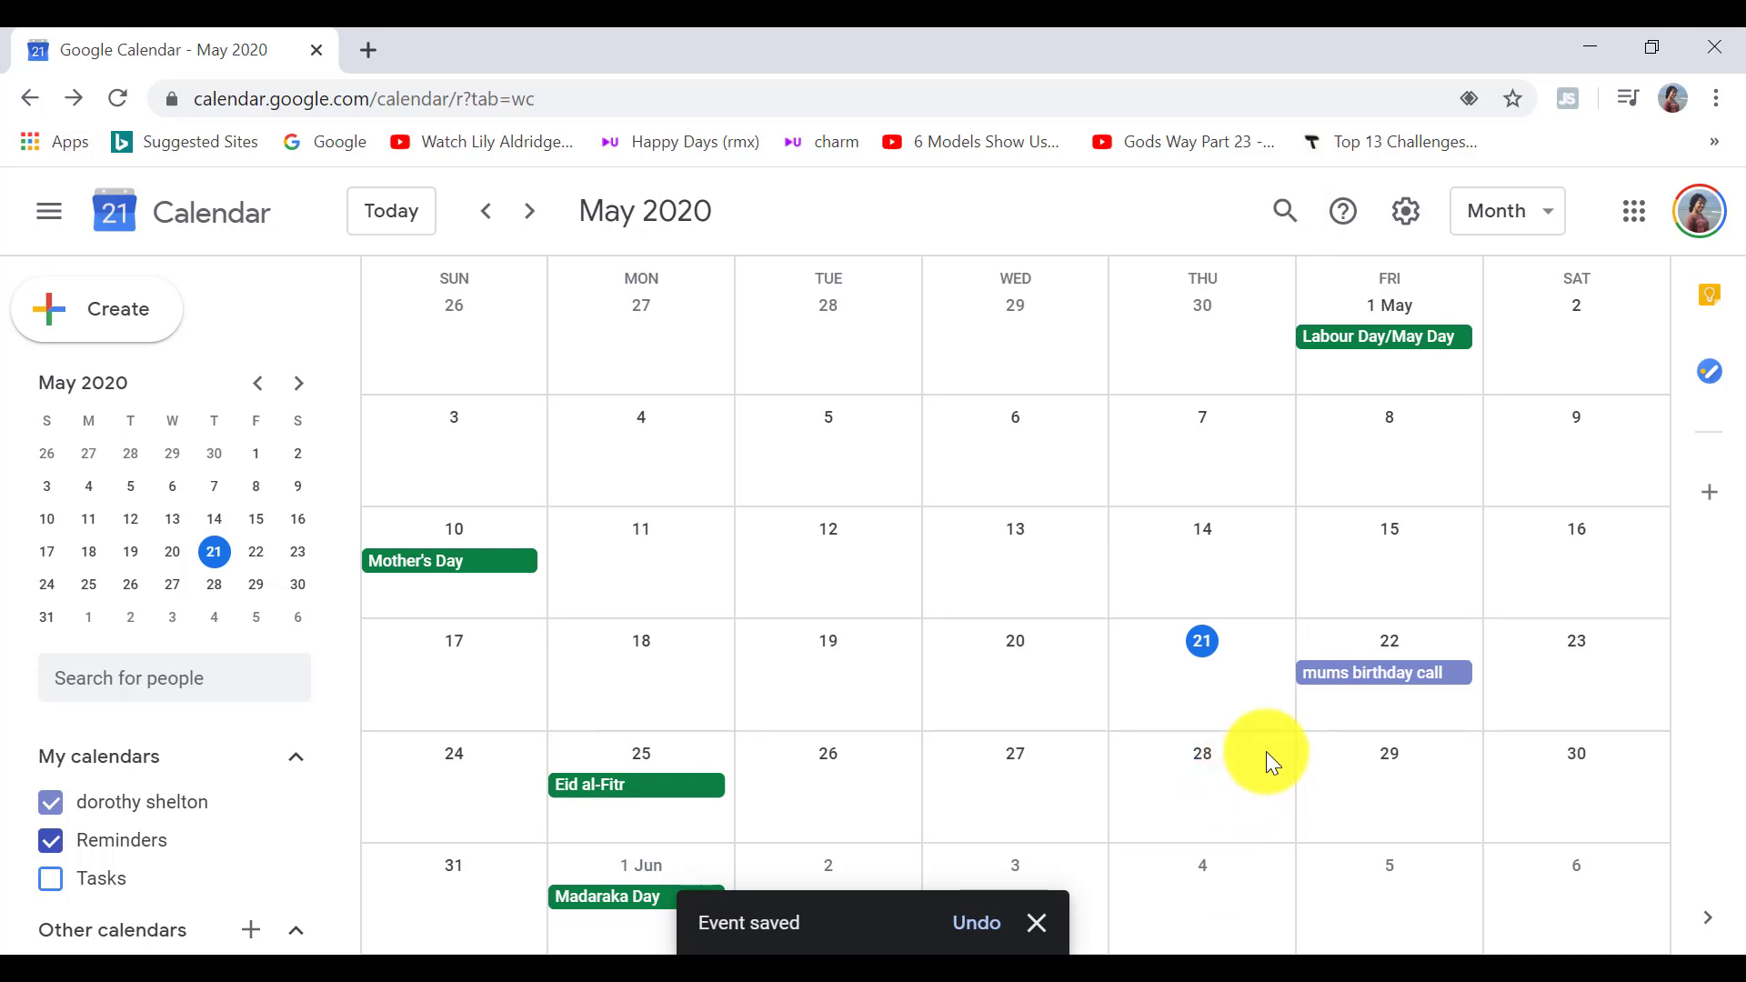
left_click(1377, 672)
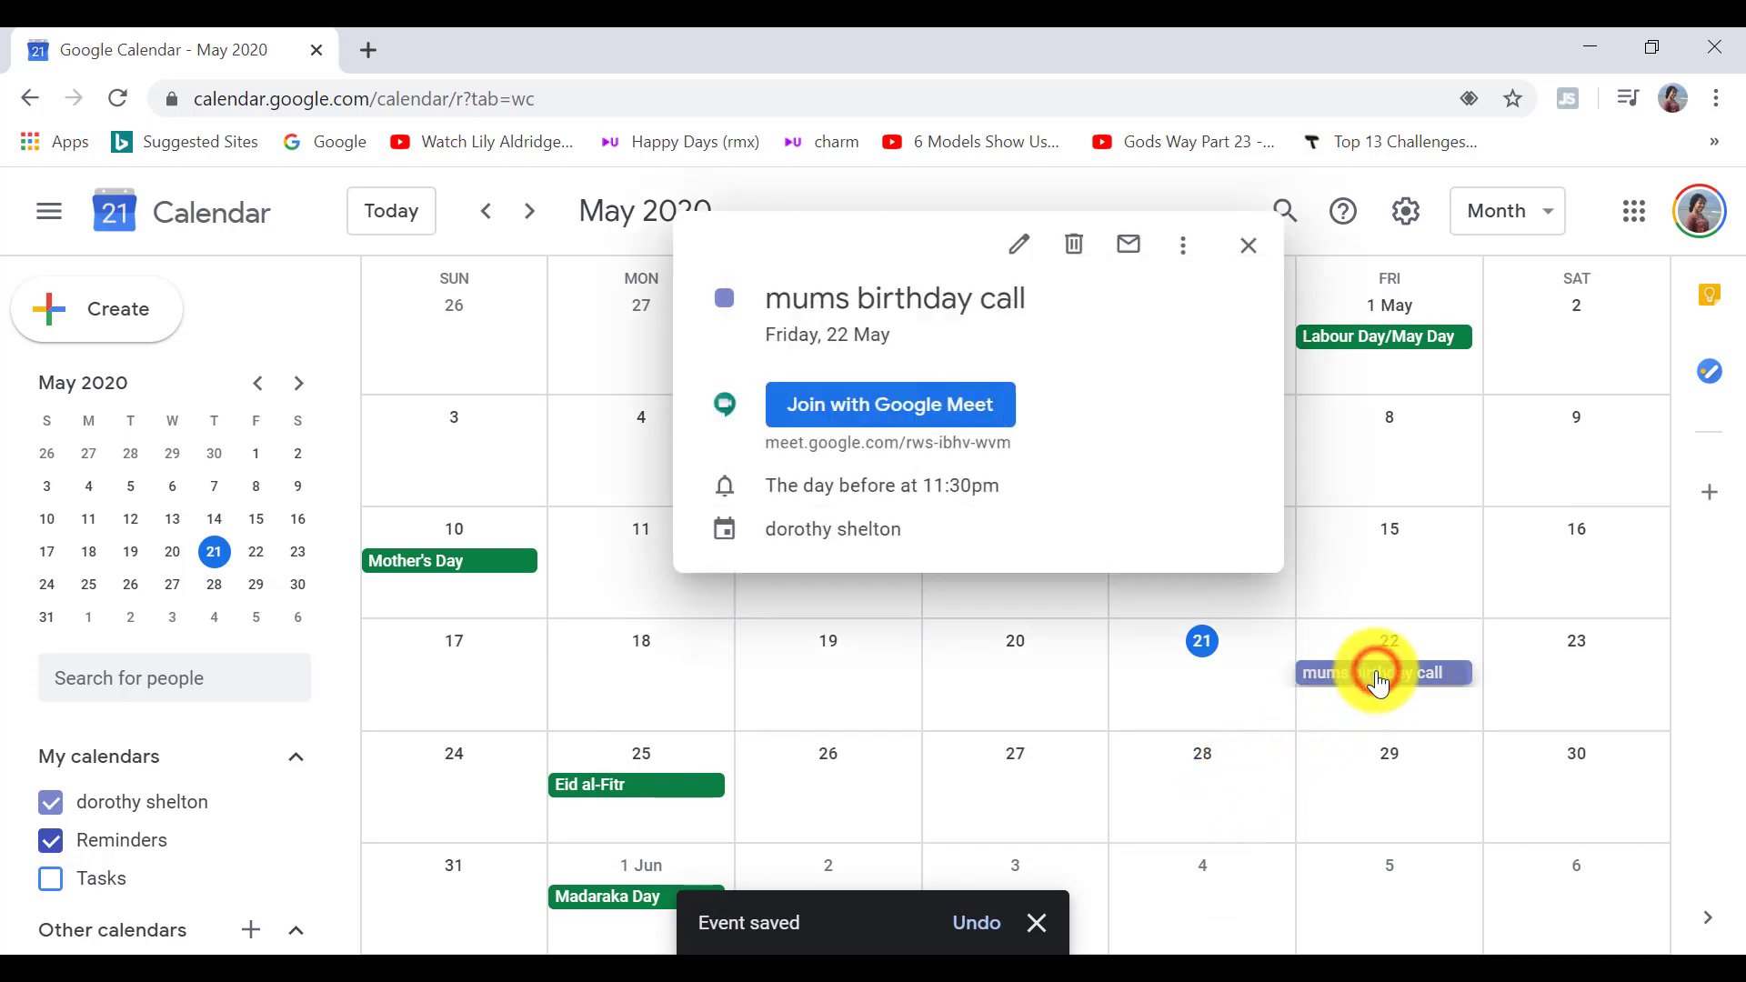